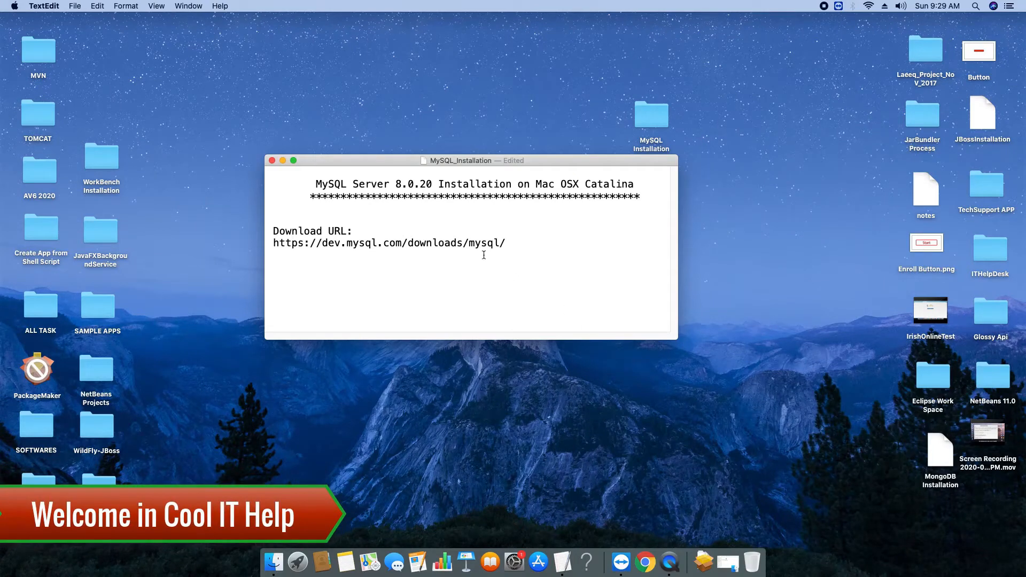
left_click_drag(316, 183, 635, 184)
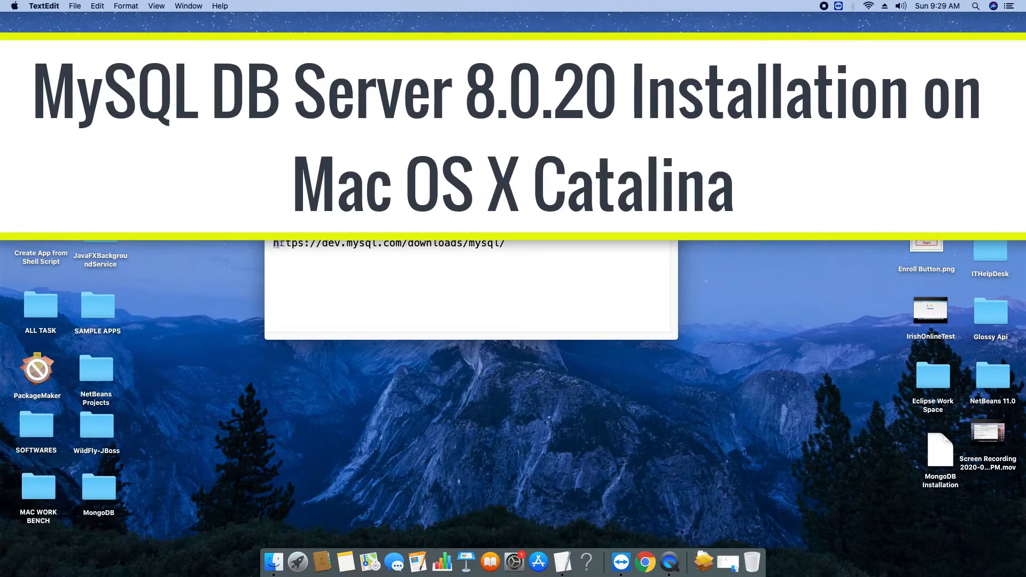
left_click_drag(273, 243, 500, 244)
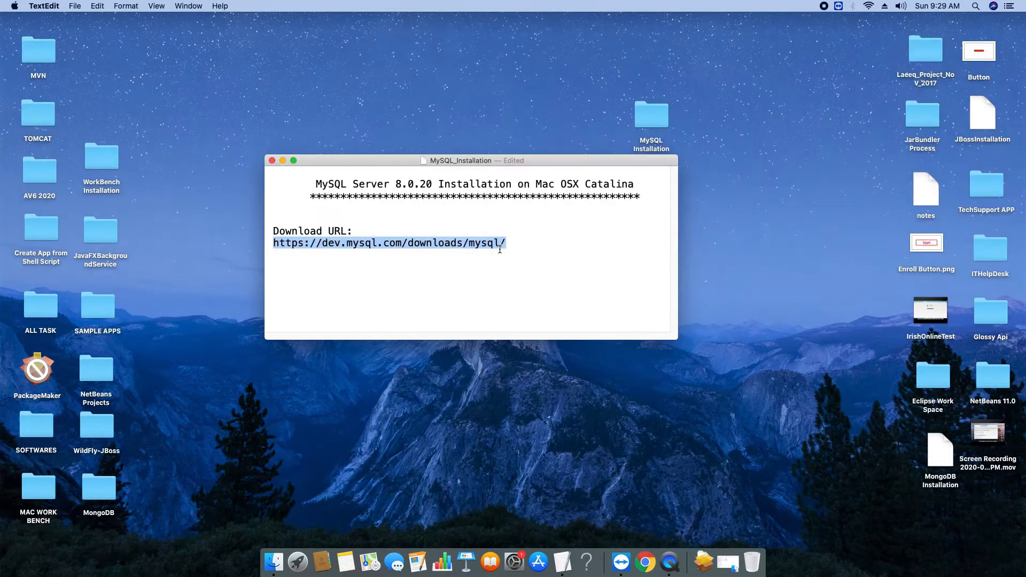
key("super+c")
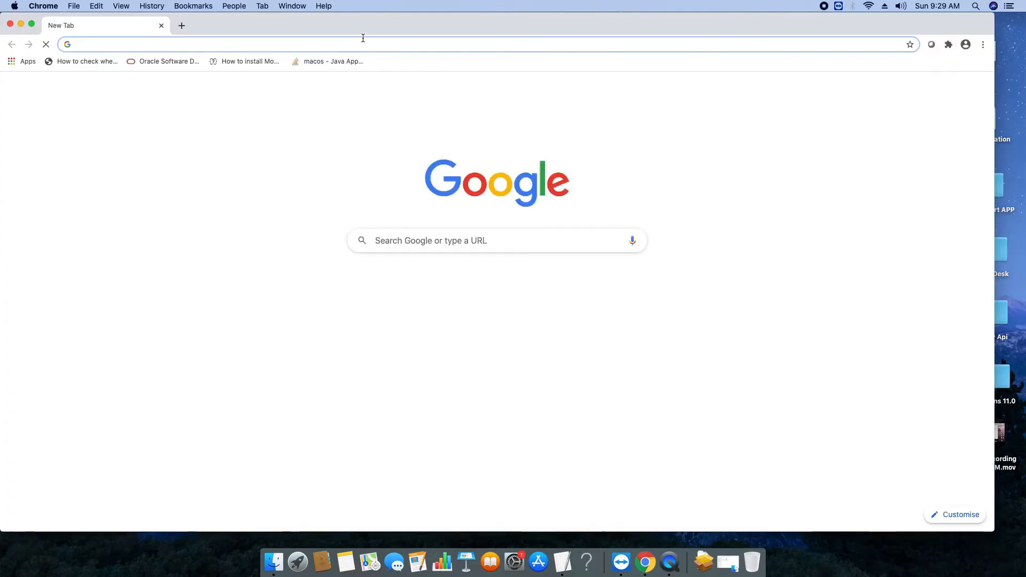
Navigate Chrome to the pasted dev.mysql.com/downloads/mysql/ page.
left_click(362, 44)
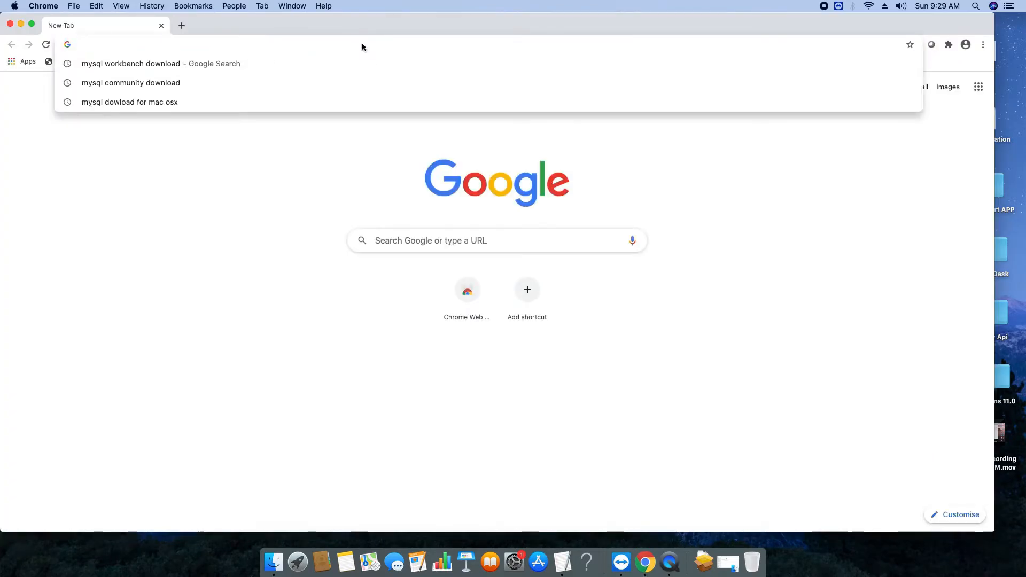
key("super+v")
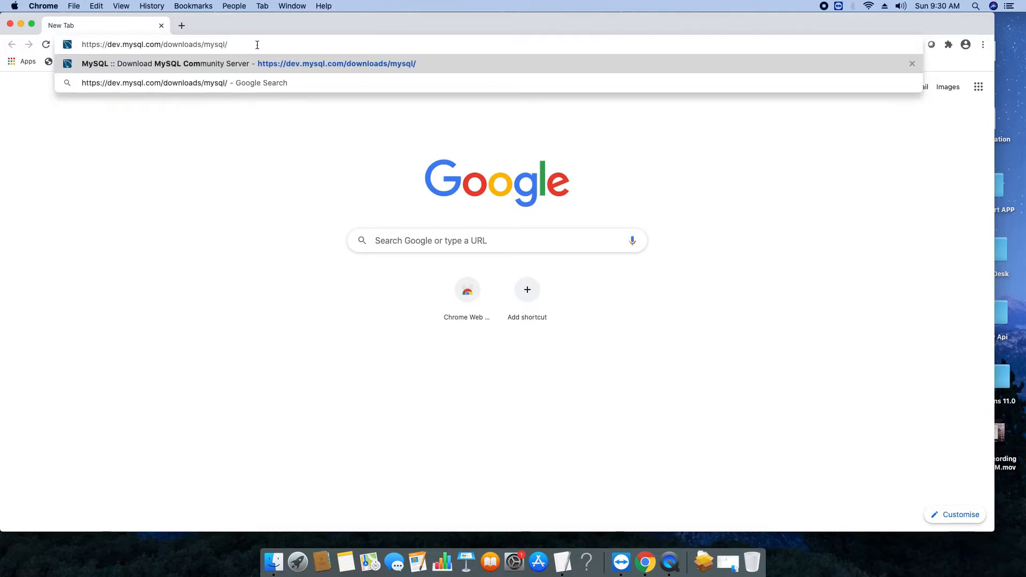
left_click_drag(229, 44, 82, 45)
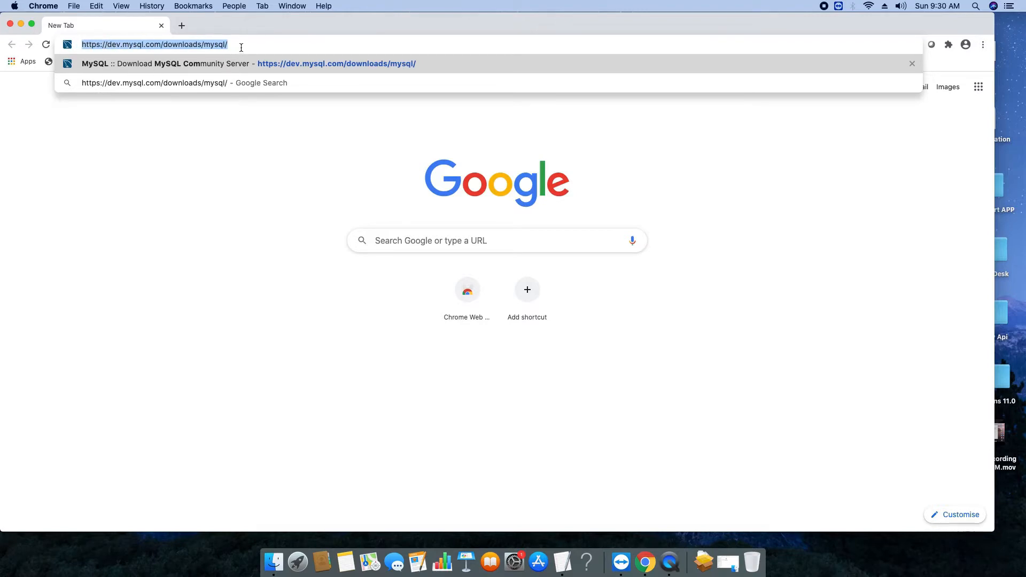
key("Return")
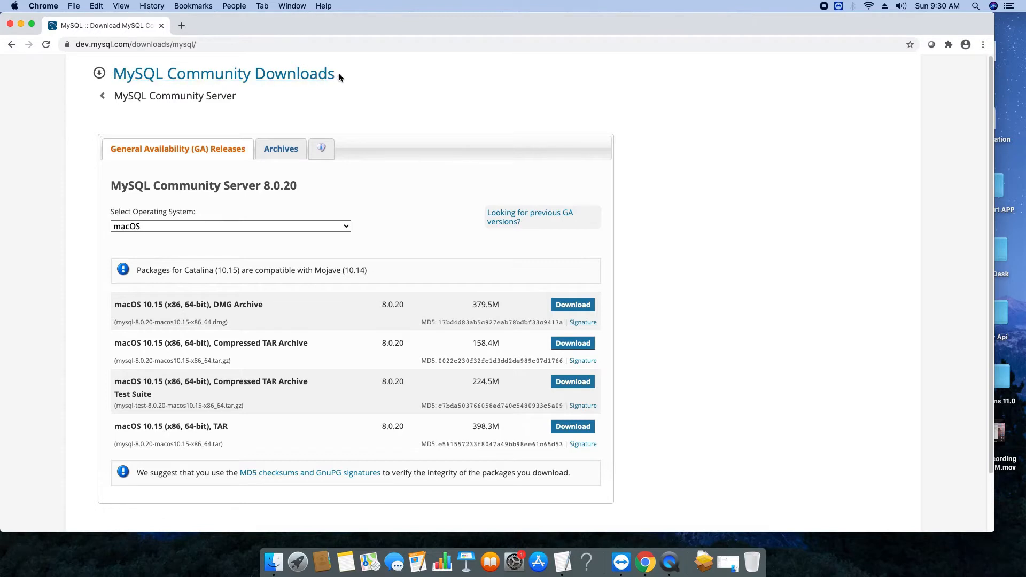
Review the 8.0.20 package list and download the macOS 10.15 (x86, 64-bit) DMG Archive (379.5M).
left_click_drag(341, 77, 116, 79)
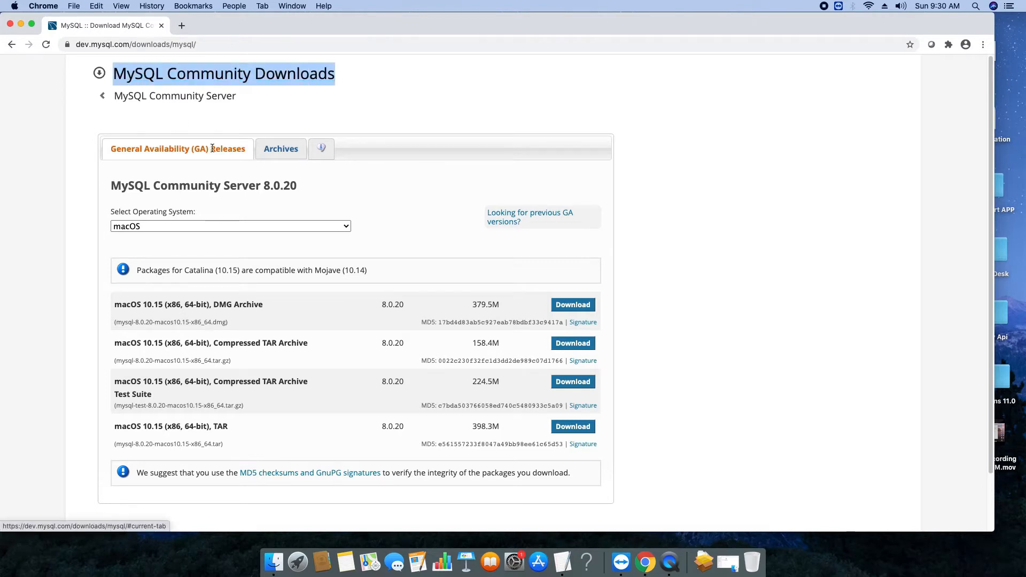
left_click_drag(112, 187, 270, 194)
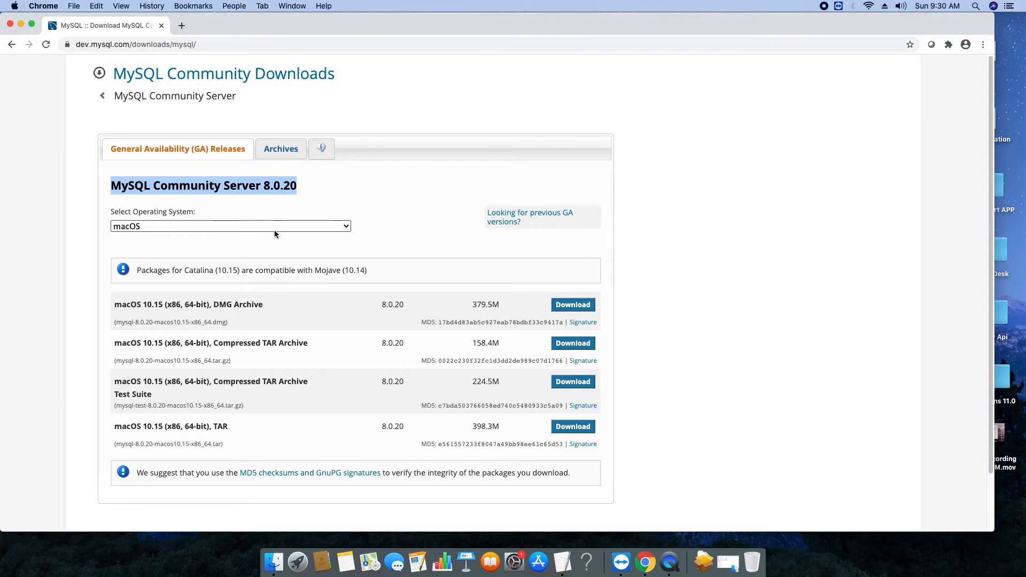
left_click_drag(137, 271, 377, 273)
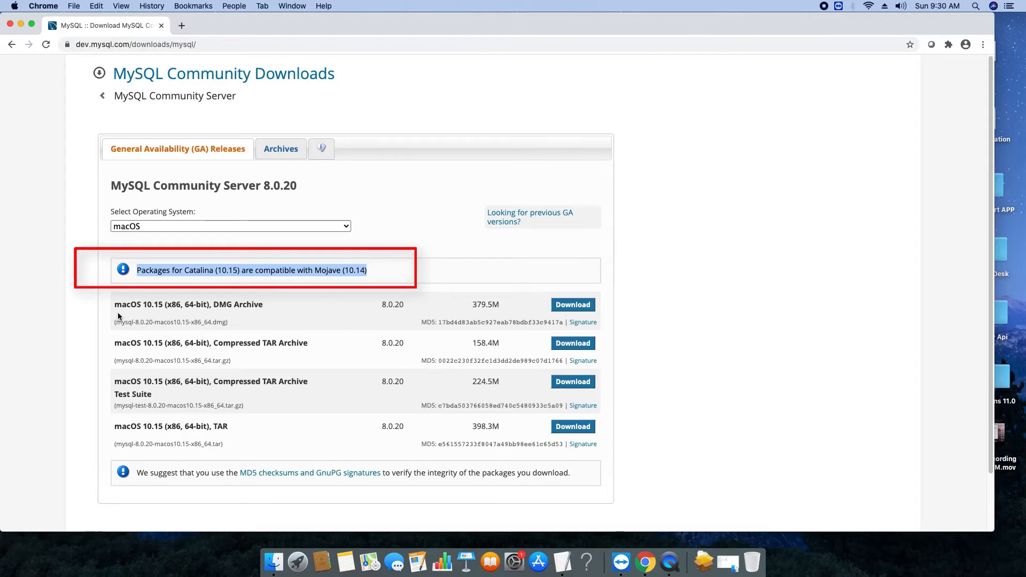
left_click_drag(116, 306, 265, 312)
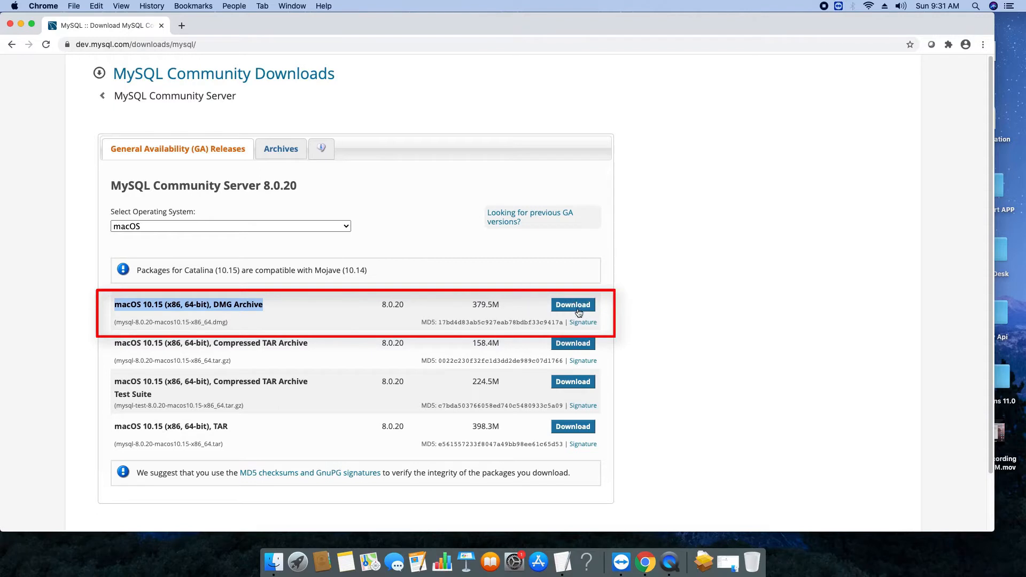
left_click_drag(473, 305, 503, 307)
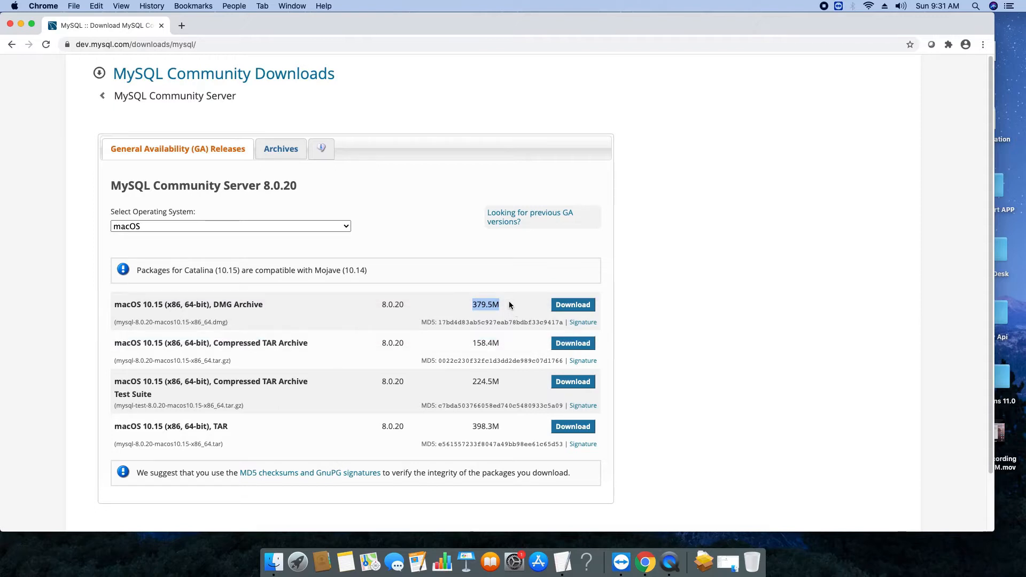
left_click(573, 306)
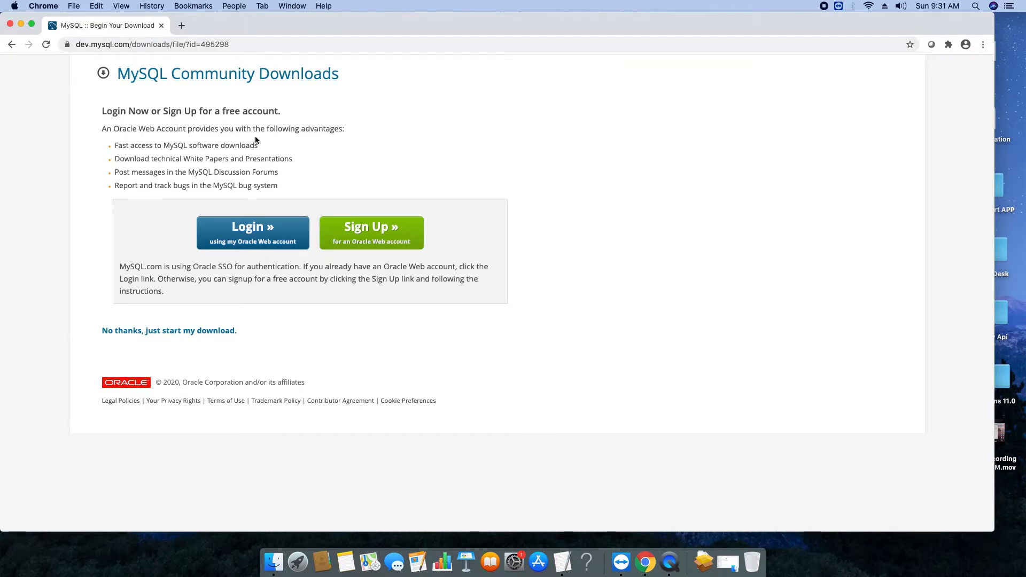
Read the Oracle account page and choose 'No thanks, just start my download.'.
left_click_drag(103, 111, 285, 111)
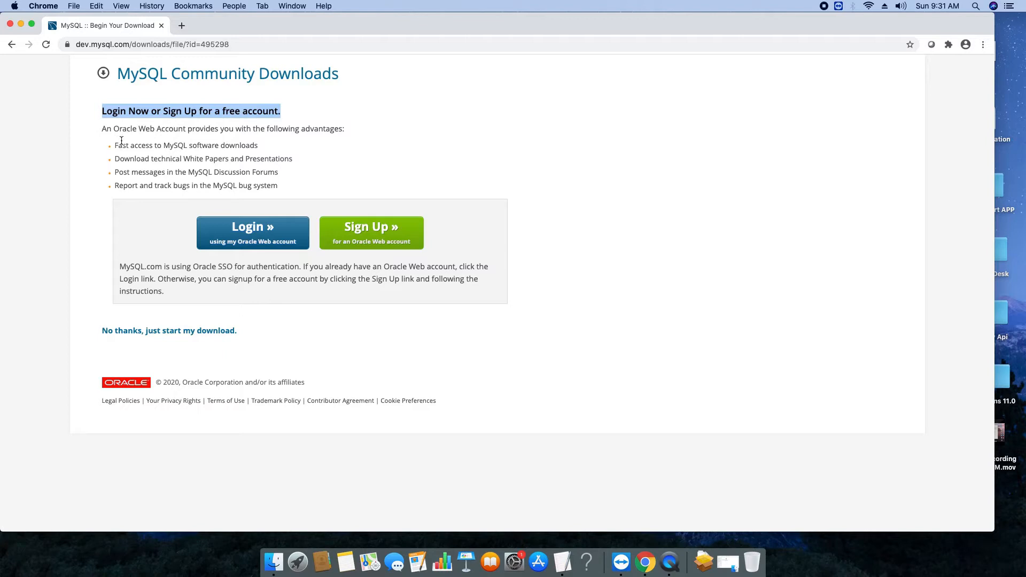
left_click_drag(103, 129, 361, 138)
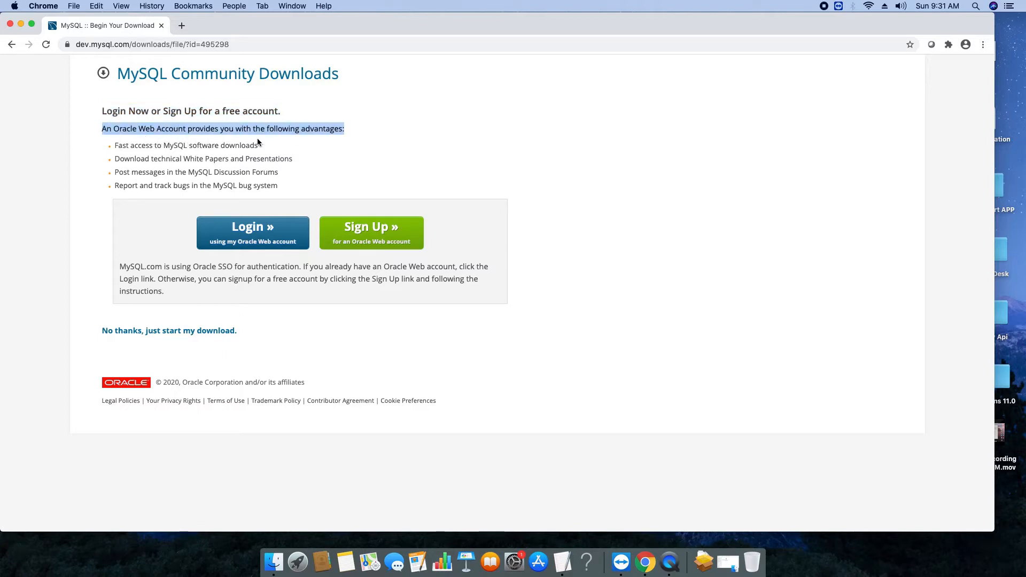
left_click_drag(116, 146, 259, 146)
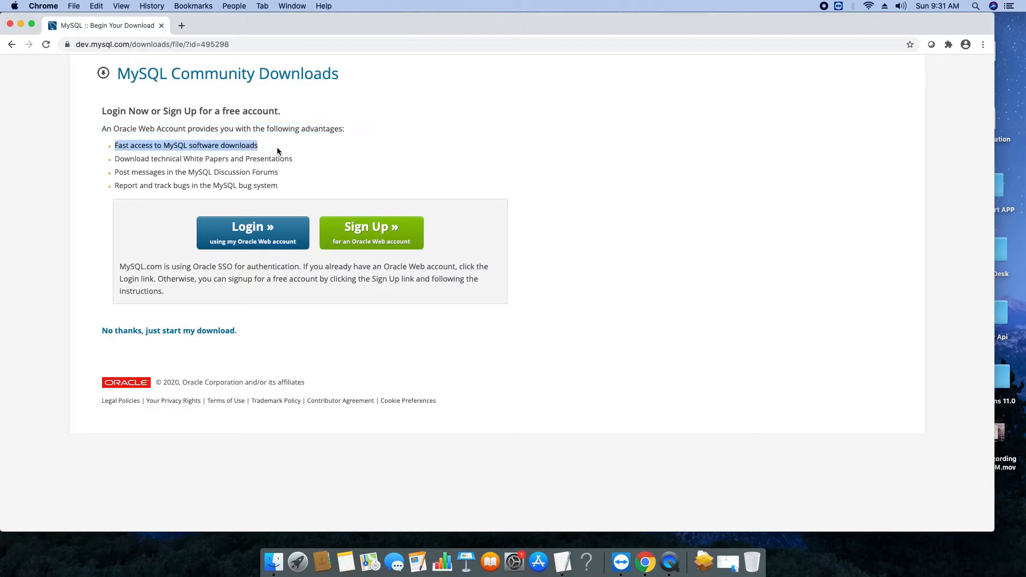
left_click(119, 153)
left_click_drag(119, 146, 288, 185)
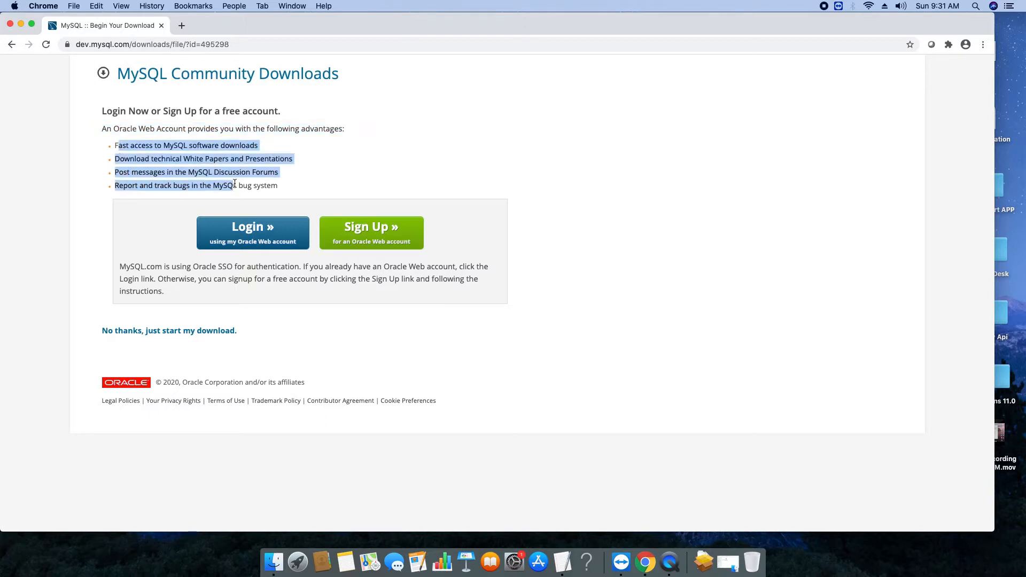
left_click(346, 169)
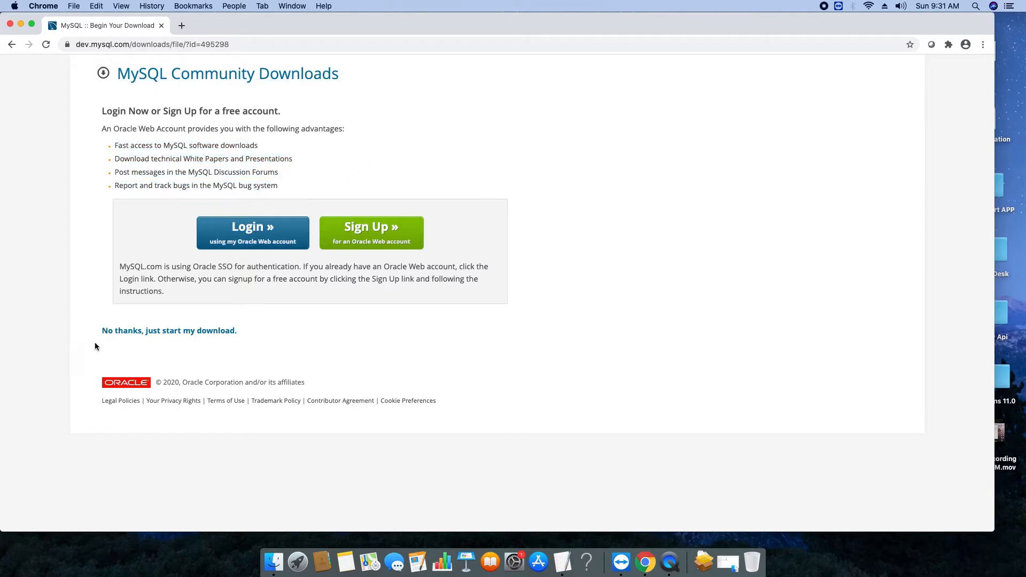
left_click_drag(96, 341, 238, 332)
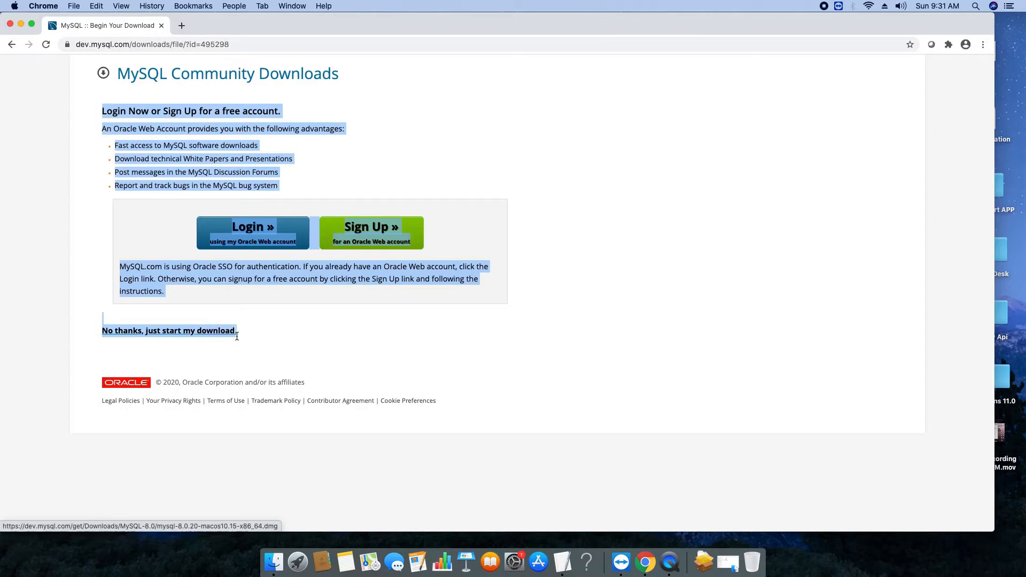
left_click(247, 336)
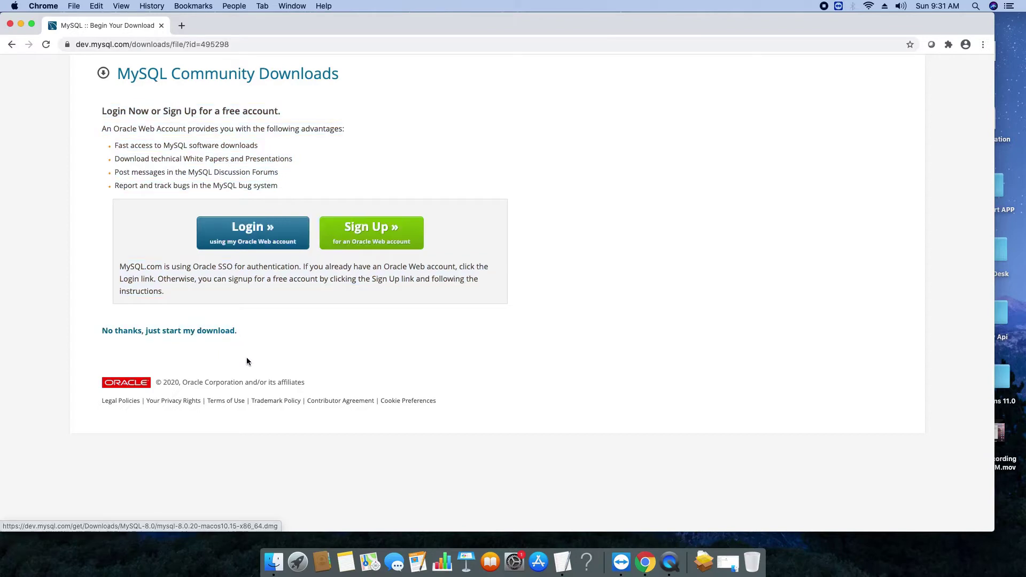
left_click(171, 334)
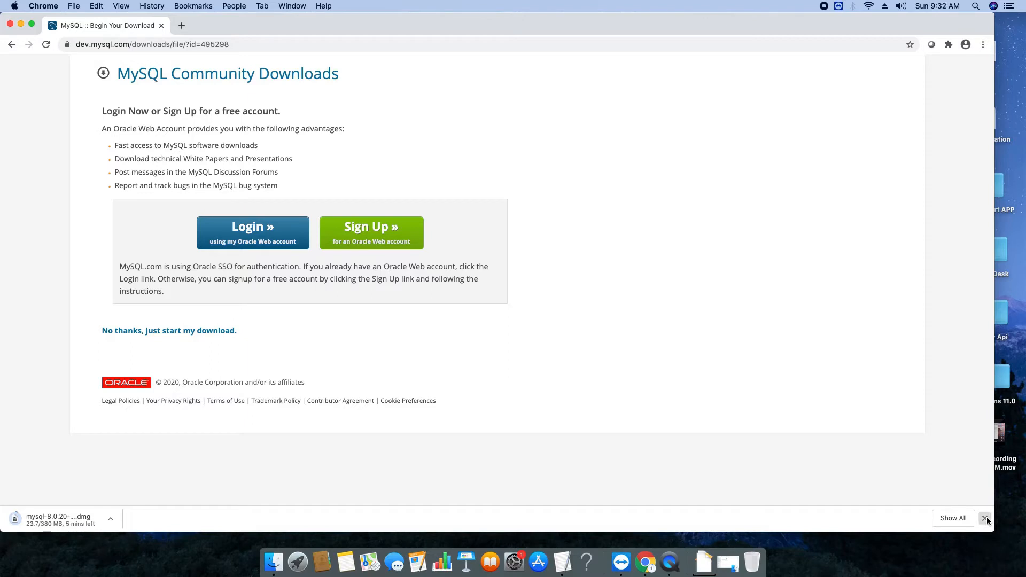
Hide the download bar and minimize Chrome to reveal the desktop.
left_click(987, 520)
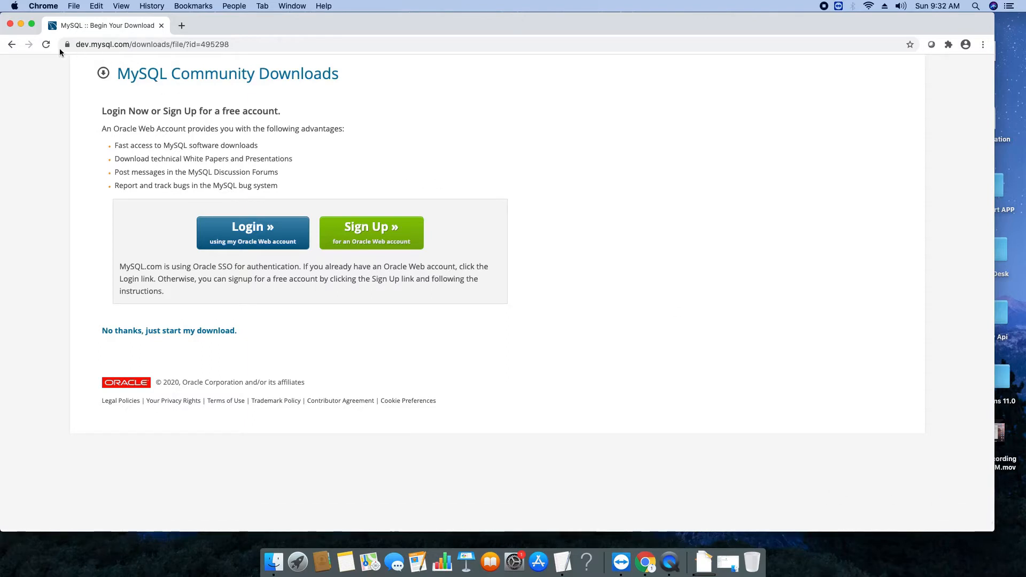
left_click(21, 25)
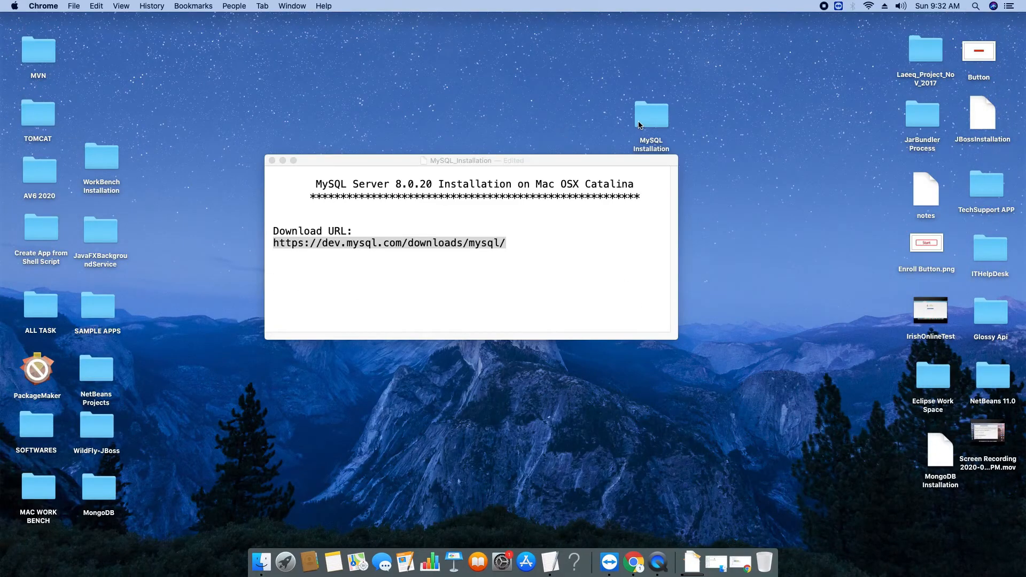
Show the downloaded mysql-8.0.20 .dmg in the MySQL Installation folder, notes minimized.
double_click(649, 117)
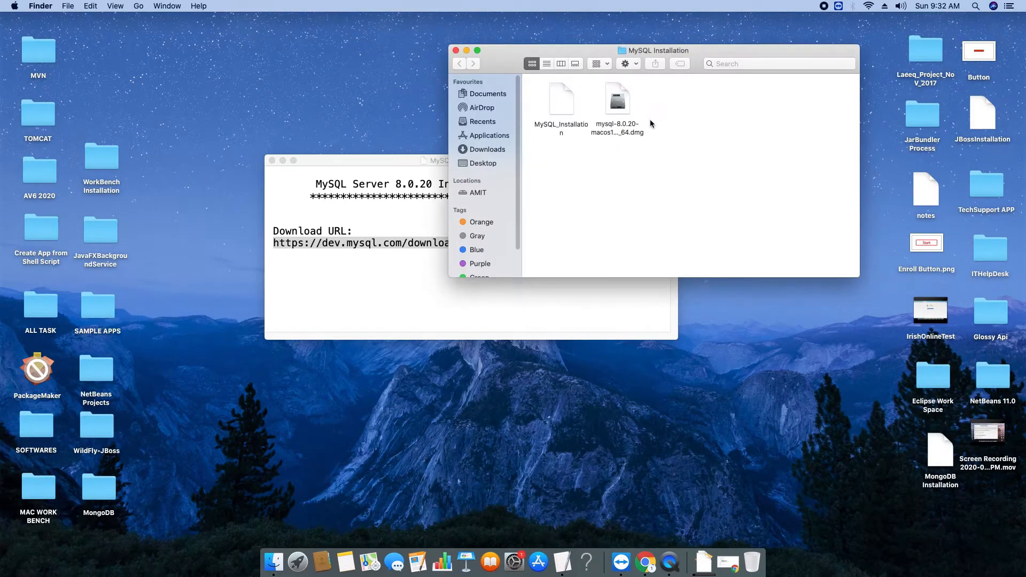
left_click_drag(703, 54, 522, 56)
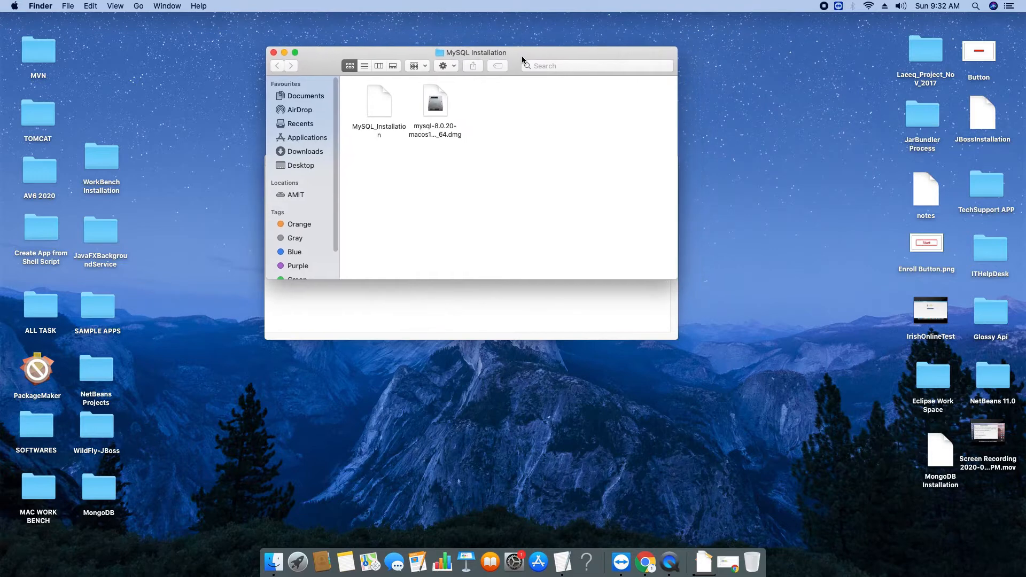
left_click(436, 108)
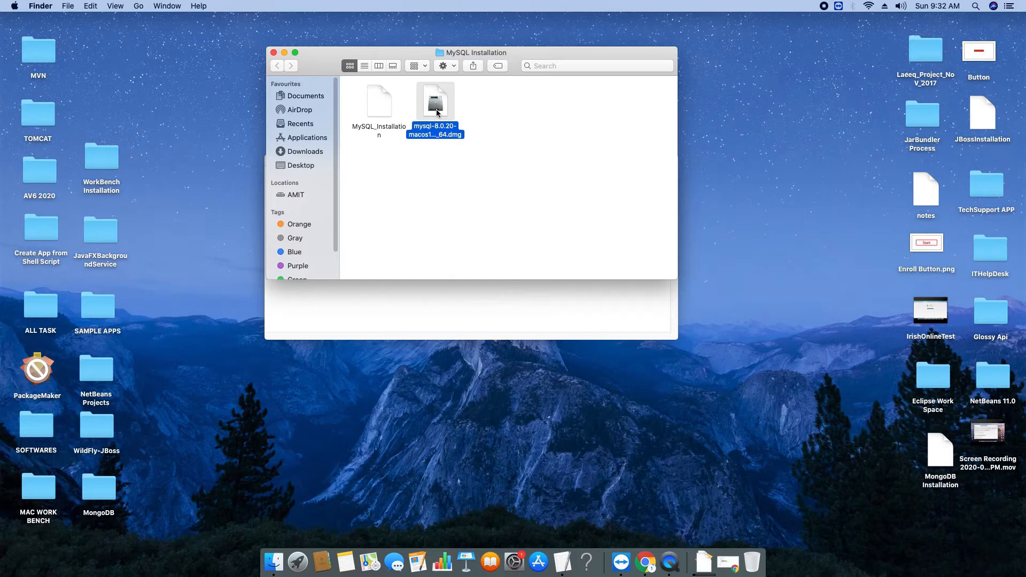
left_click(523, 303)
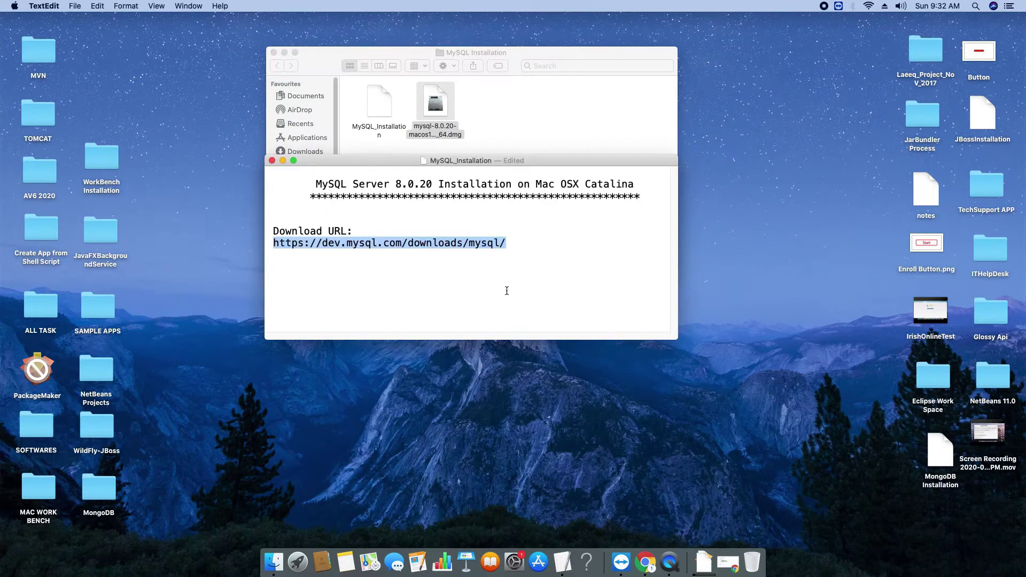
left_click(283, 161)
left_click_drag(534, 55, 489, 43)
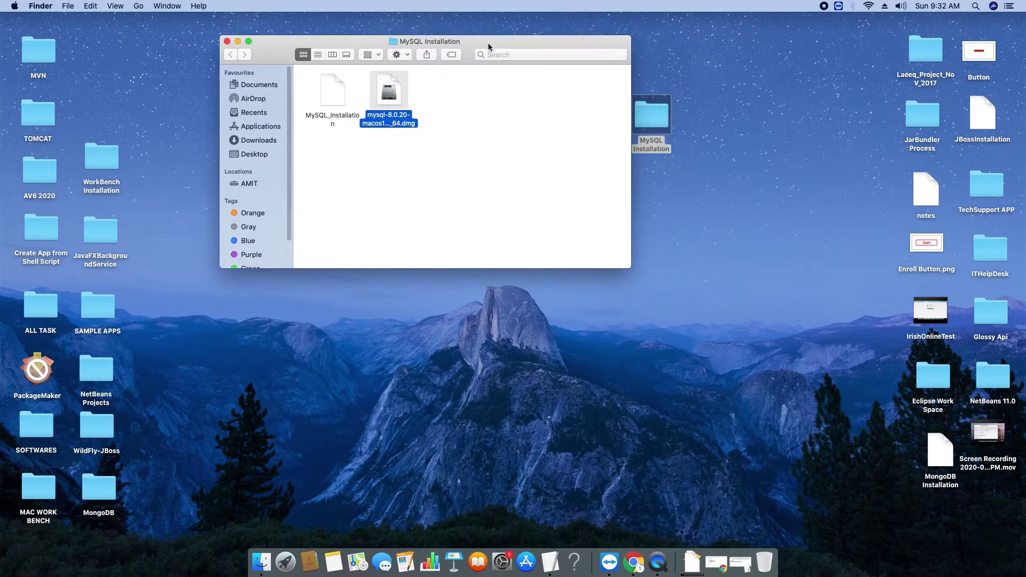
Mount the mysql-8.0.20 disk image and watch its verification progress.
double_click(390, 104)
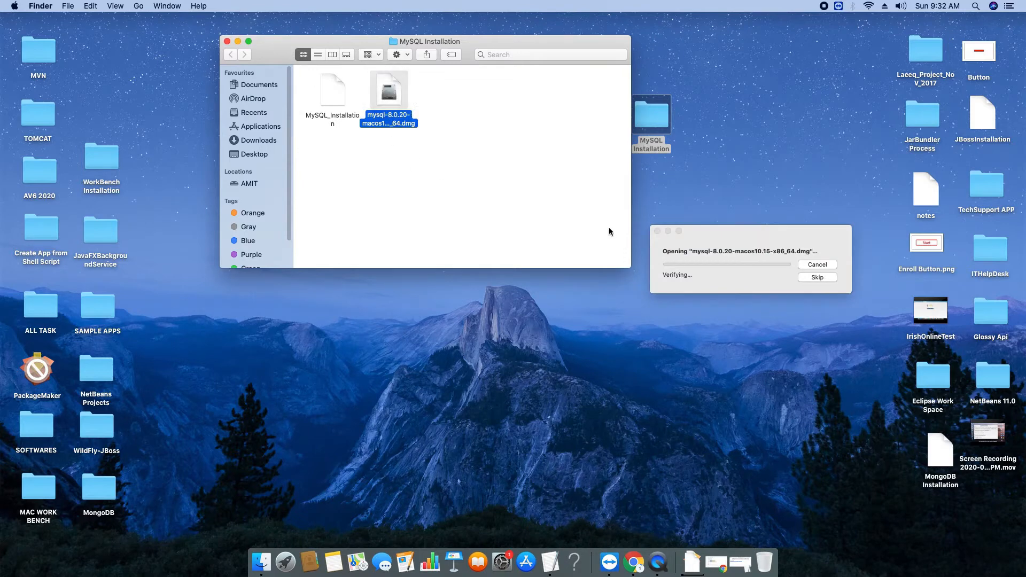
left_click(733, 241)
left_click_drag(733, 229, 576, 196)
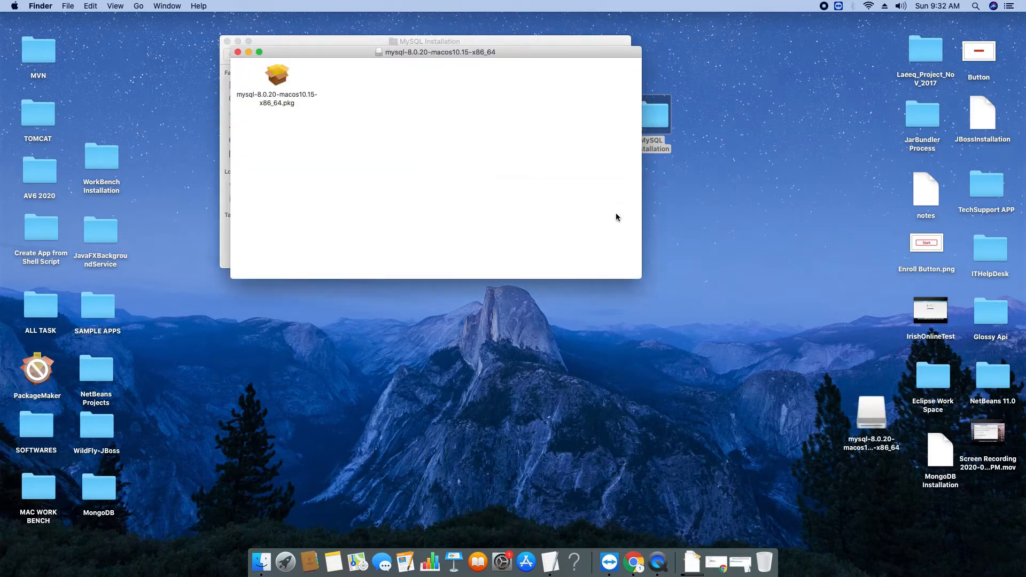
Launch mysql-8.0.20-macos10.15-x86_64.pkg, triggering Gatekeeper's can't-be-opened alert.
left_click_drag(527, 53, 607, 185)
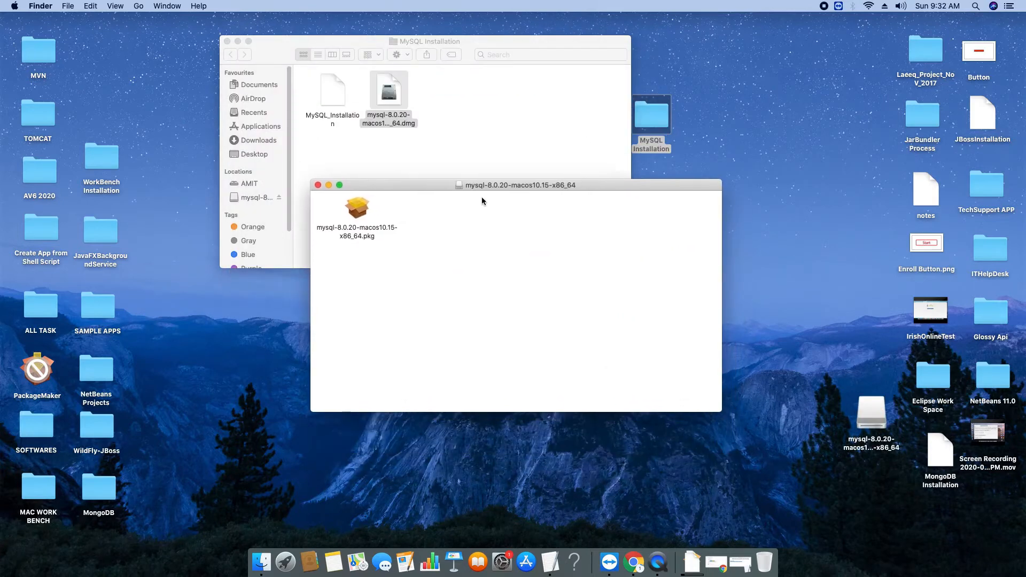
left_click(357, 216)
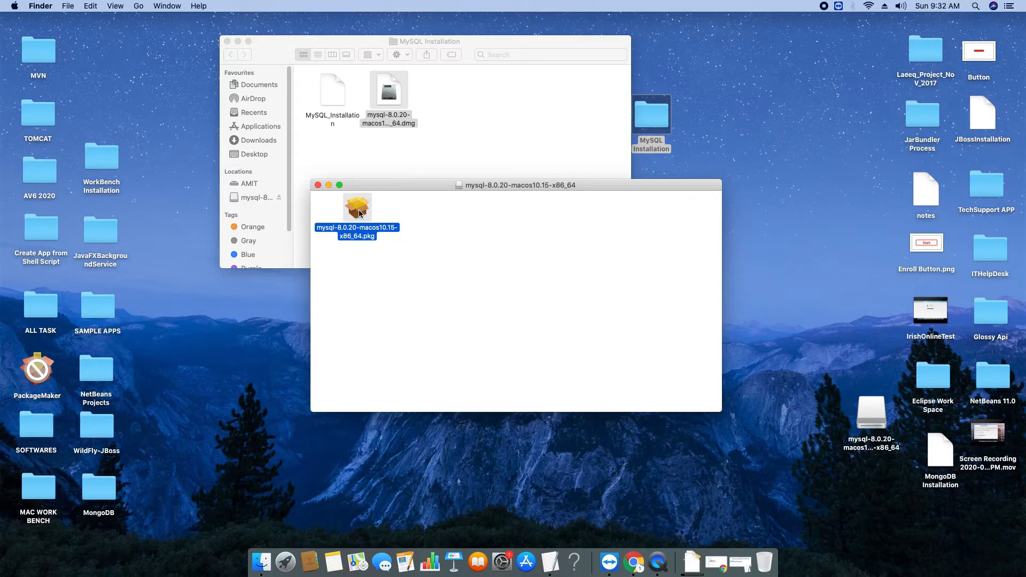
double_click(358, 210)
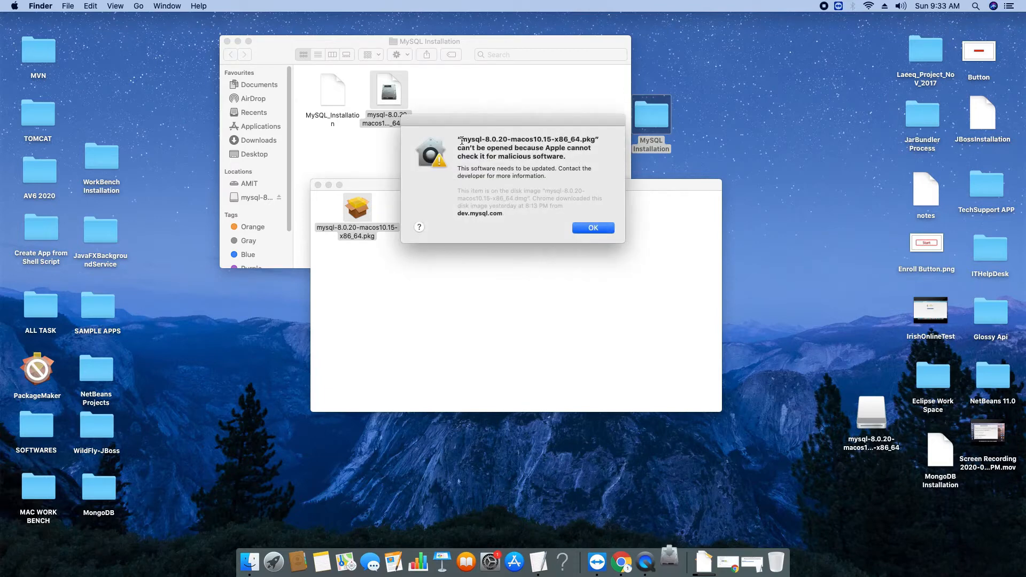
left_click_drag(458, 141, 570, 161)
left_click(579, 168)
left_click_drag(496, 148, 591, 159)
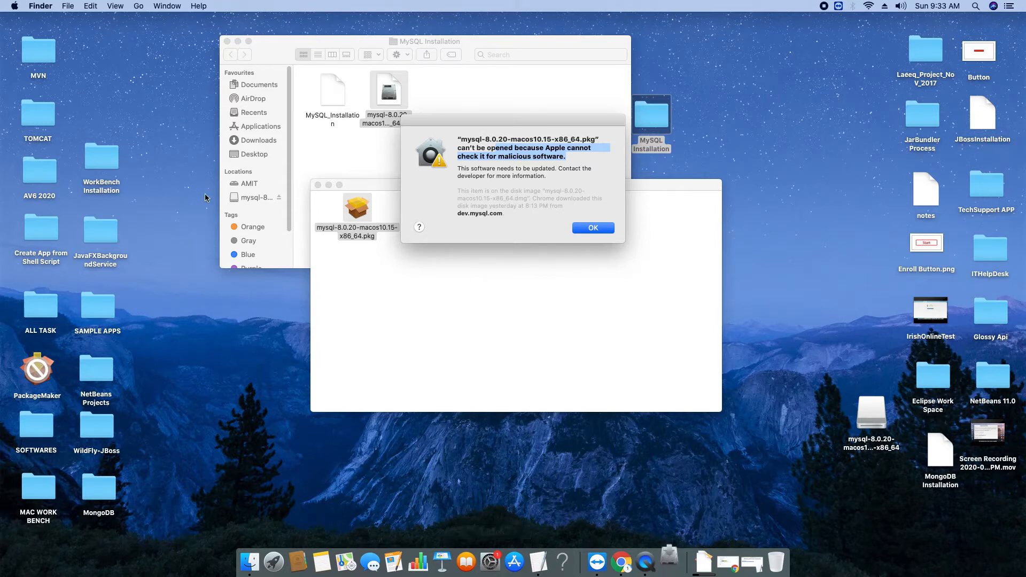
left_click(184, 108)
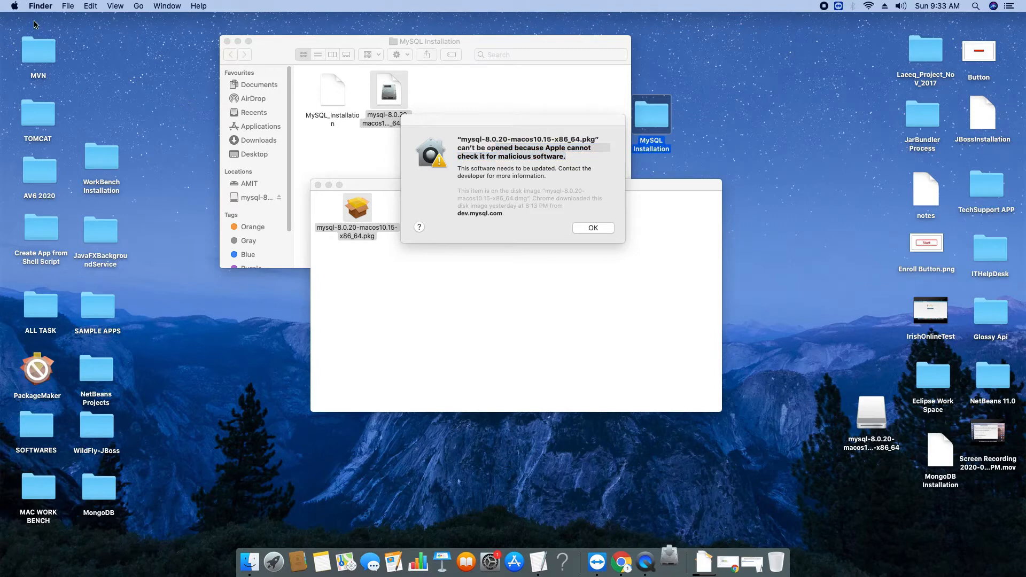
Launch System Preferences from the Apple menu and enter Security & Privacy.
left_click(15, 8)
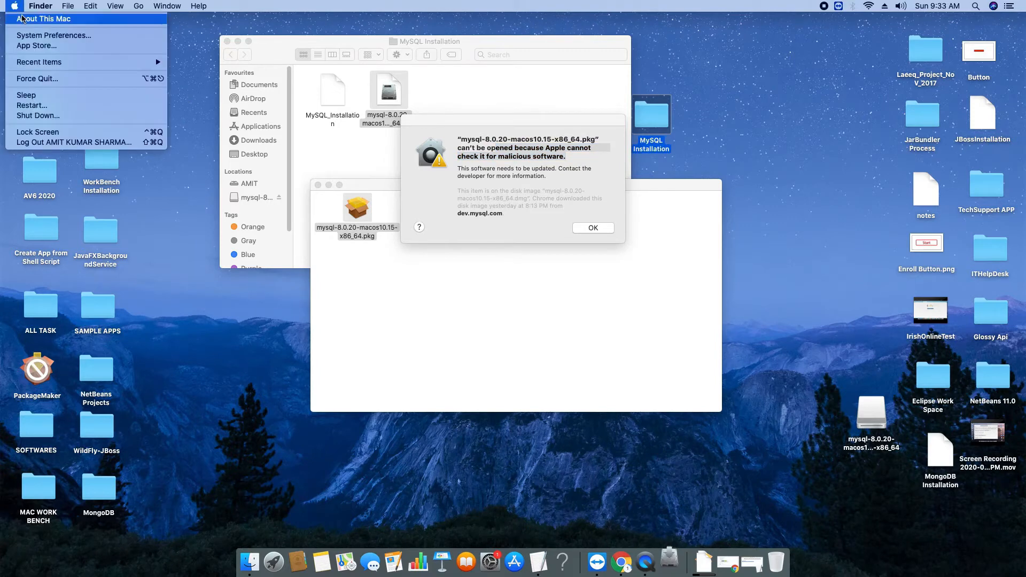
left_click(80, 36)
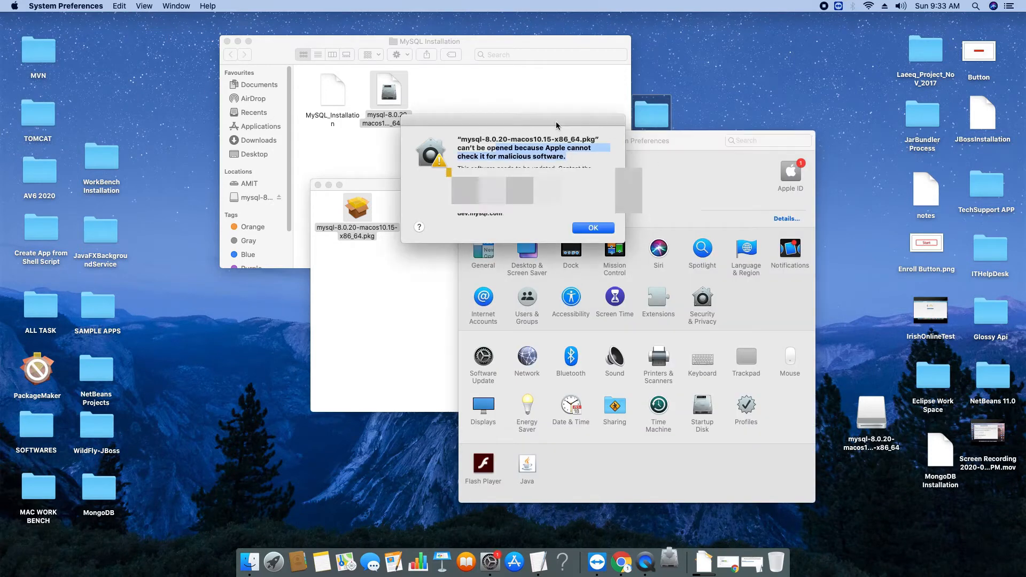
left_click_drag(558, 141, 292, 88)
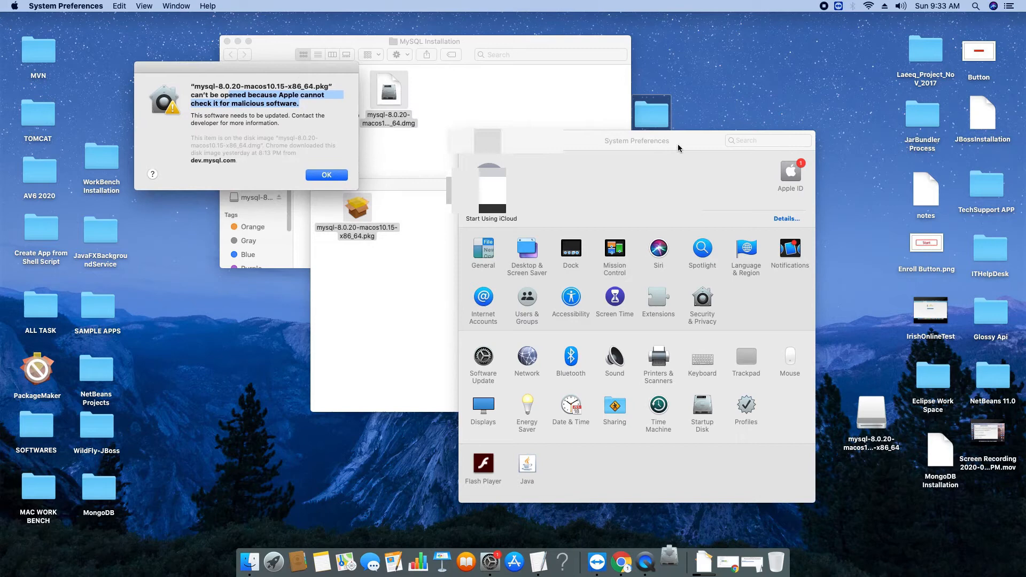
left_click_drag(599, 136, 541, 107)
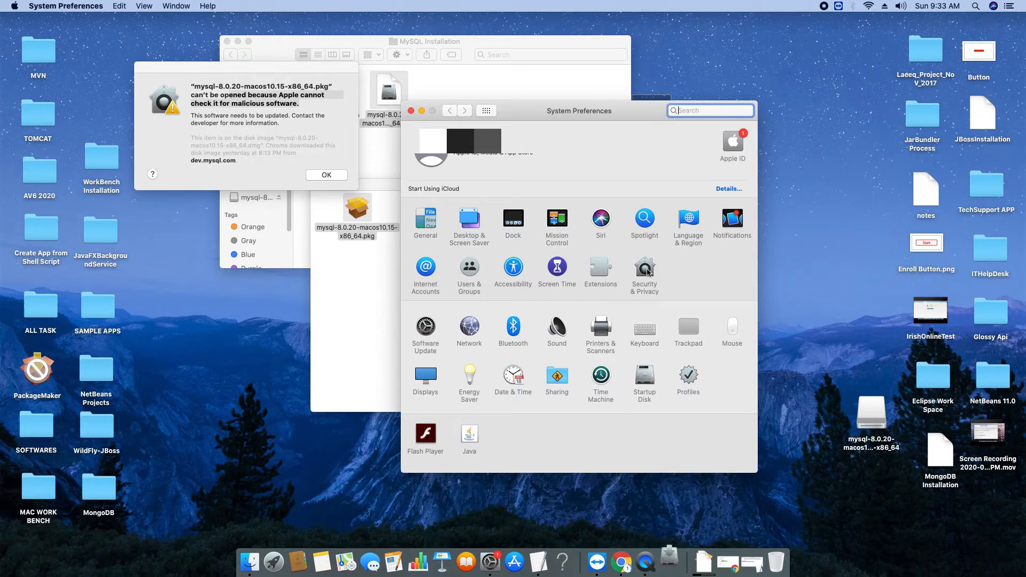
left_click(647, 271)
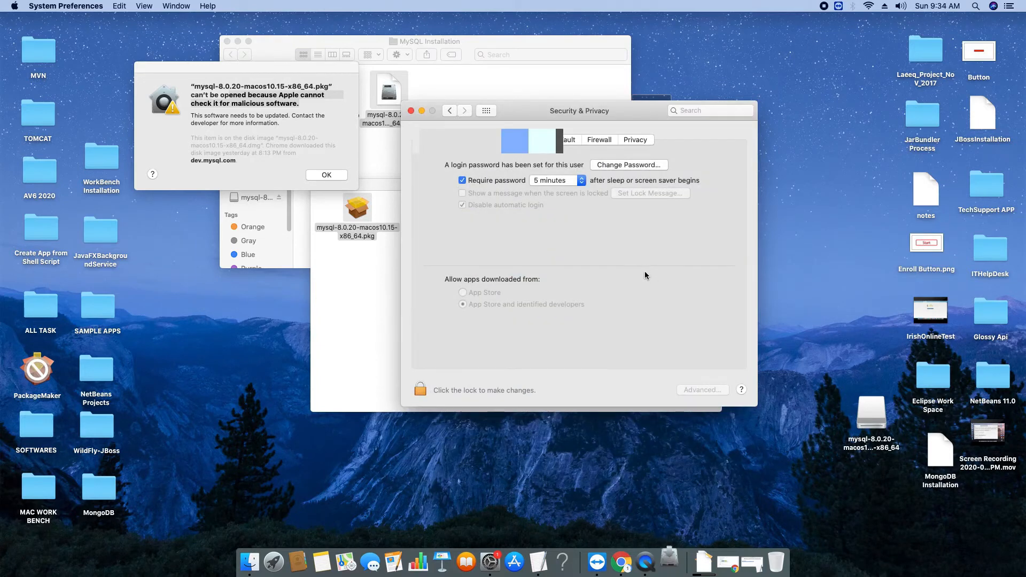
Unlock Security & Privacy with the admin password and dismiss the blocked-package alert.
left_click(421, 391)
type("•••")
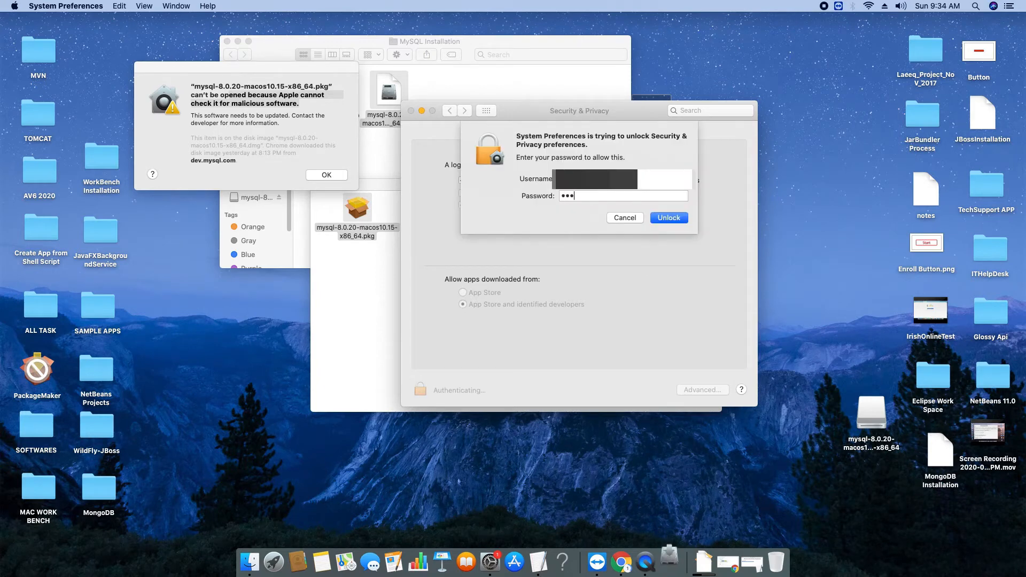
left_click(669, 218)
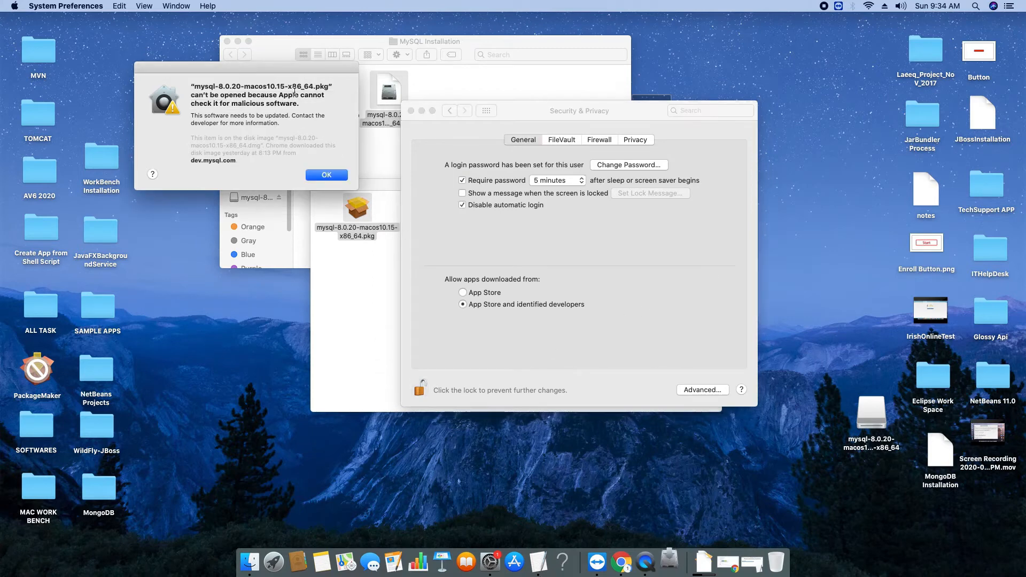
left_click(327, 175)
left_click(528, 253)
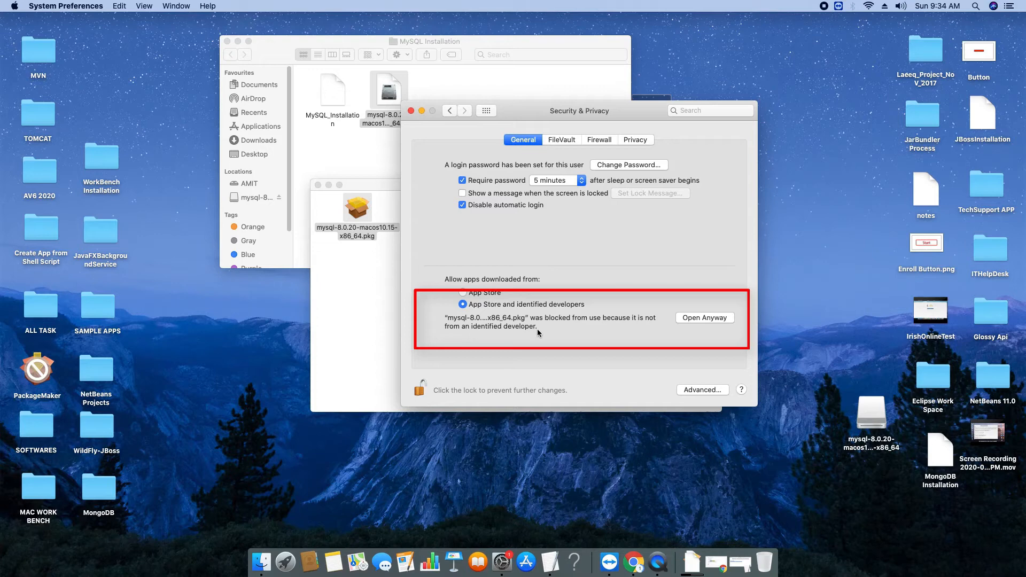
Allow the MySQL package via Open Anyway, confirm Open, relock and close the pane.
left_click(709, 317)
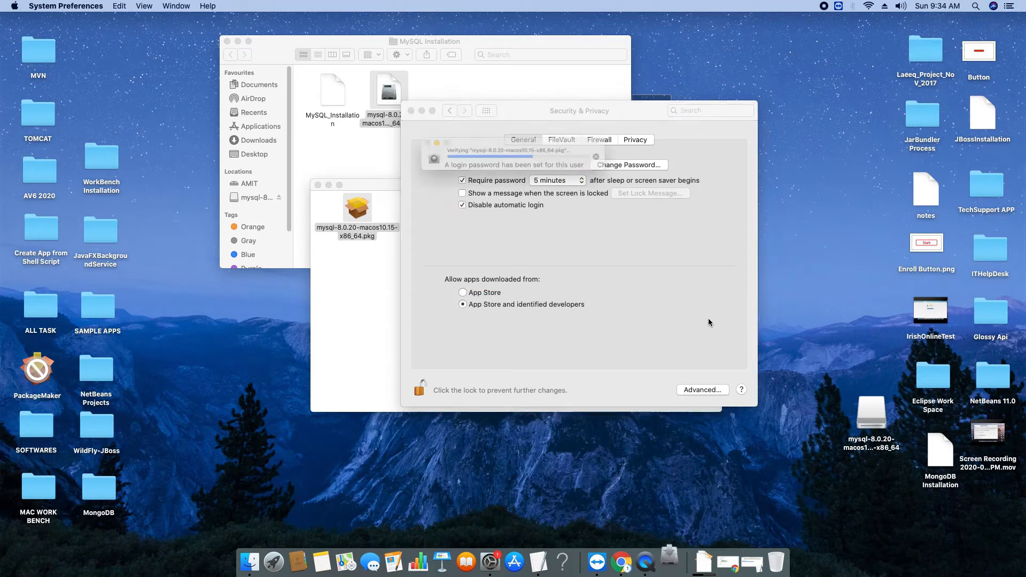
left_click(425, 386)
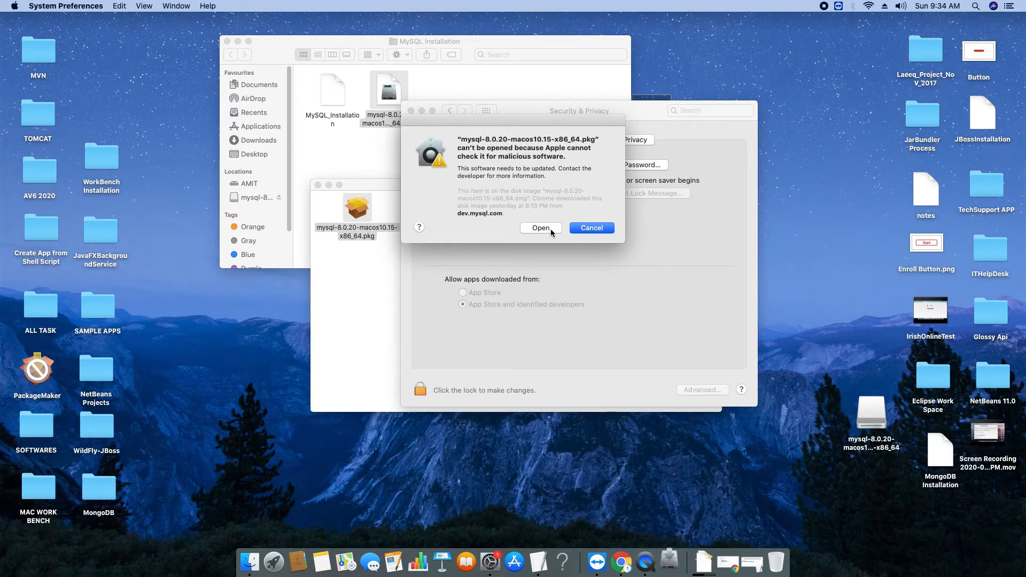
left_click(540, 228)
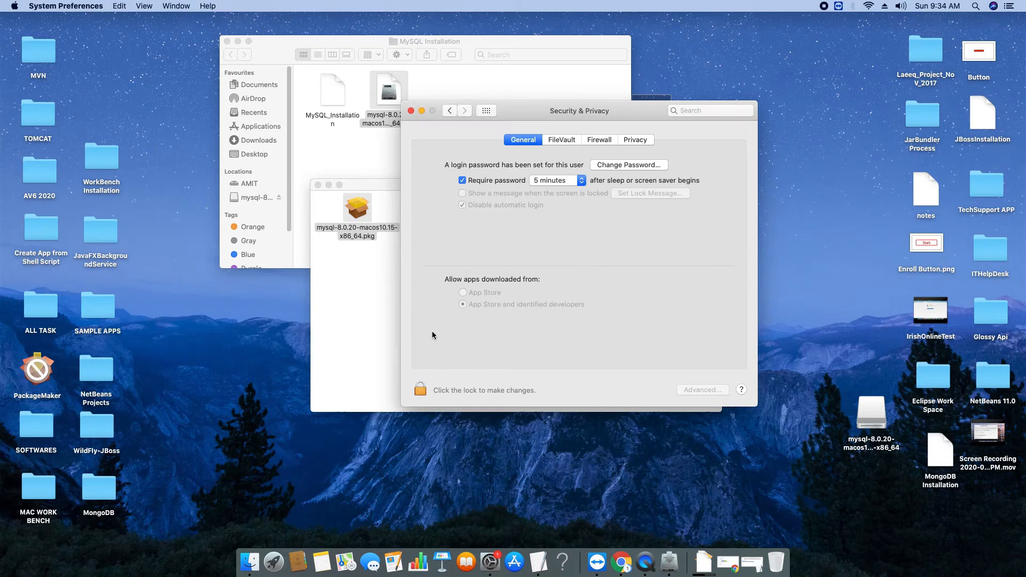
left_click(412, 111)
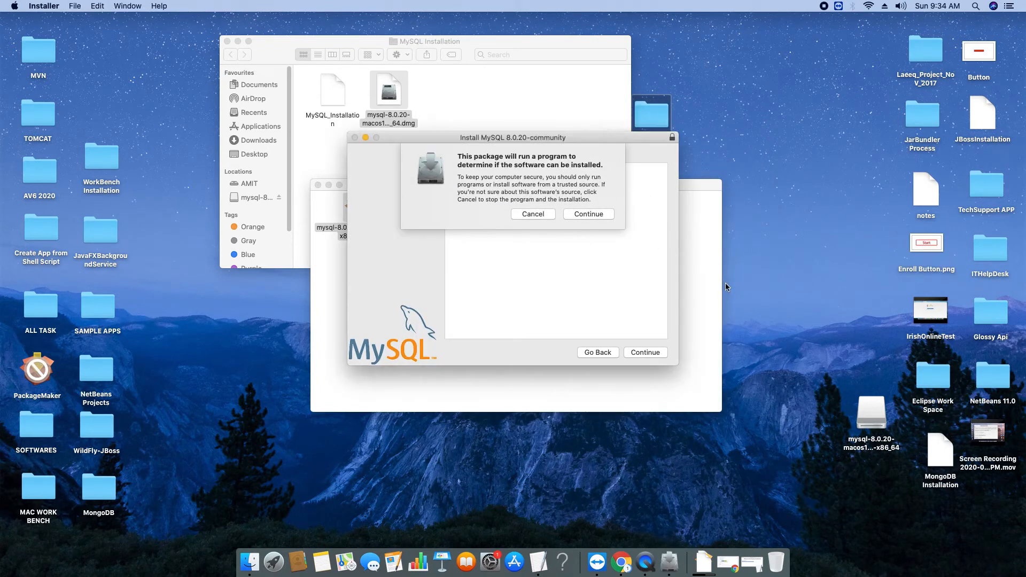
Close the disk image window and let the package's pre-install check continue.
left_click(706, 305)
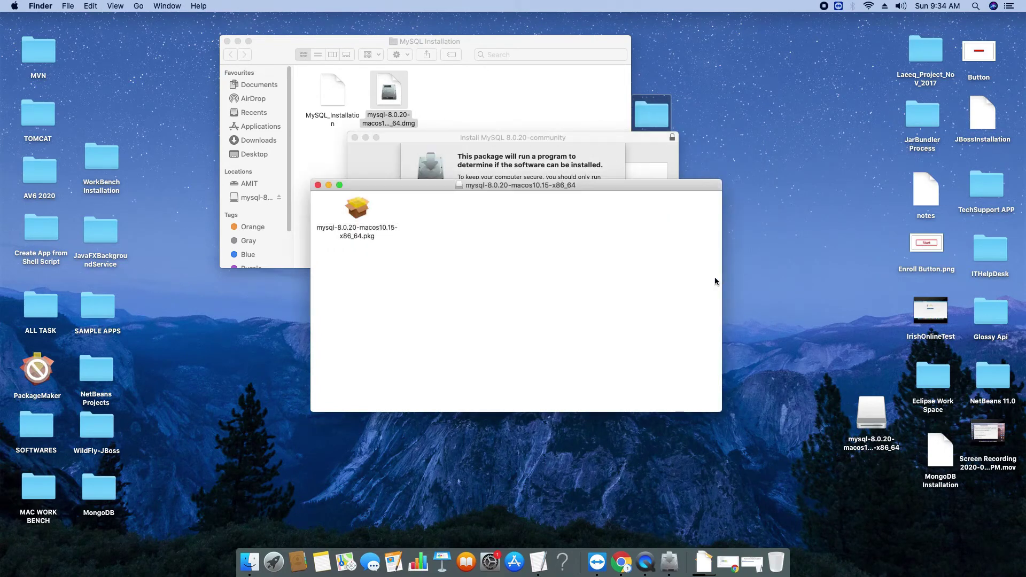
left_click(318, 186)
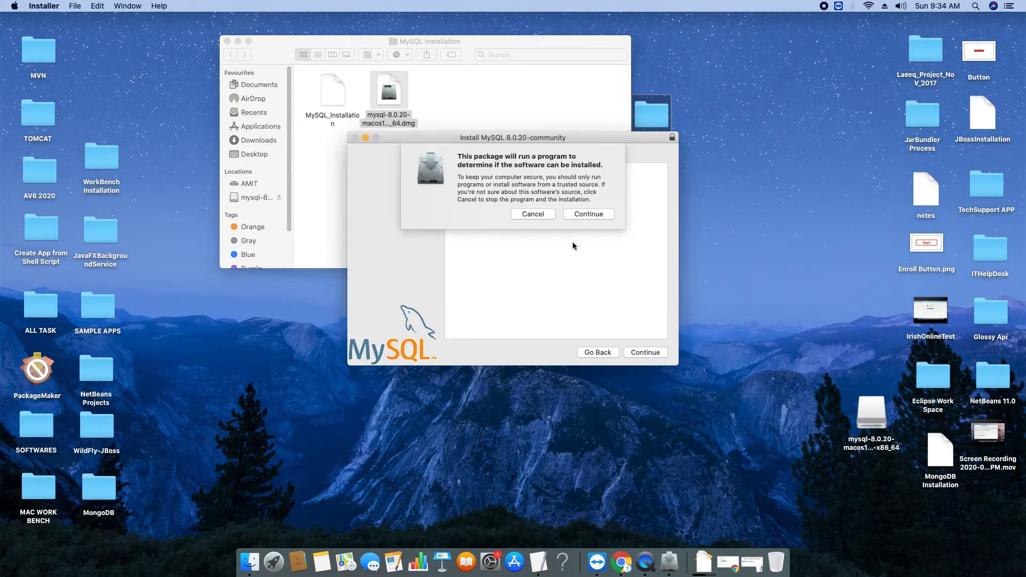
left_click_drag(600, 142, 576, 156)
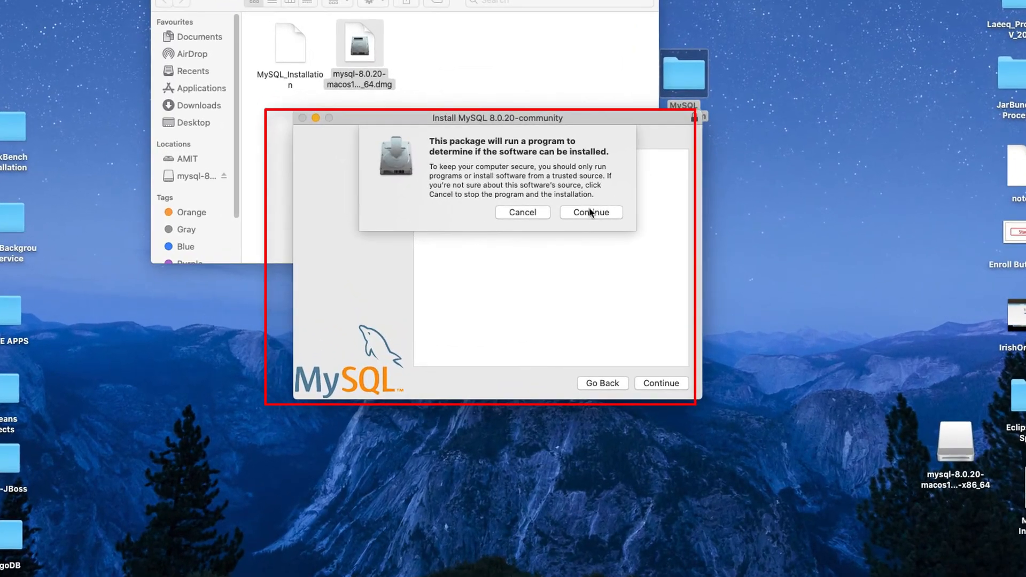
left_click(579, 226)
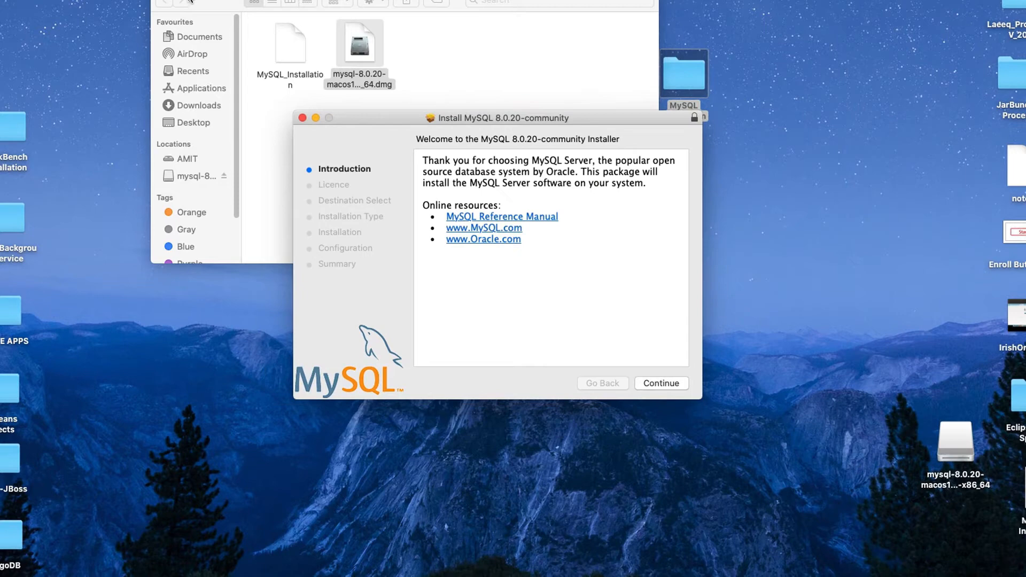
key("super+w")
left_click_drag(605, 114, 534, 64)
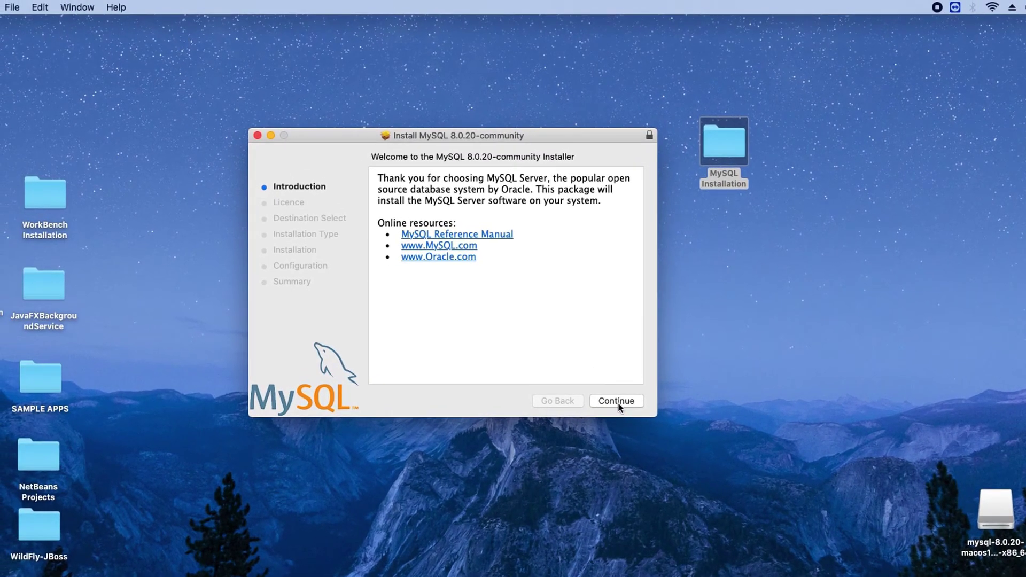
Continue through the GNU GPL licence and agree to it.
left_click(618, 402)
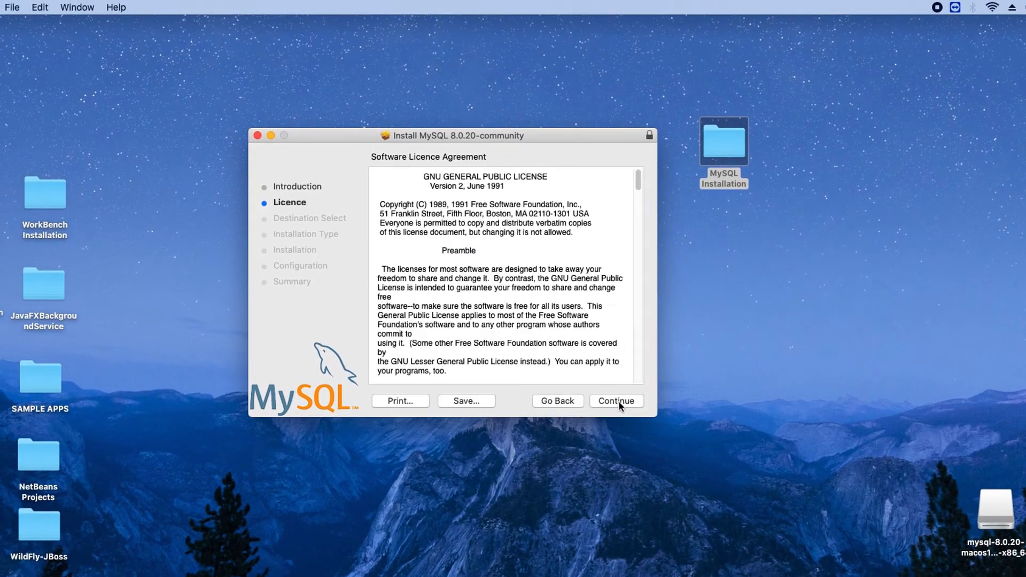
left_click_drag(541, 133, 558, 144)
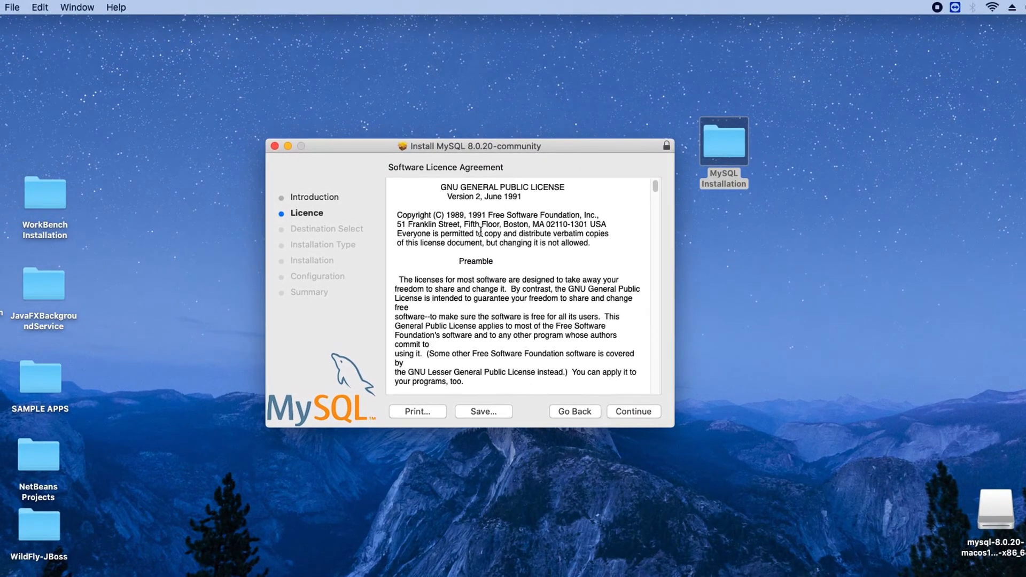
left_click_drag(448, 186, 519, 207)
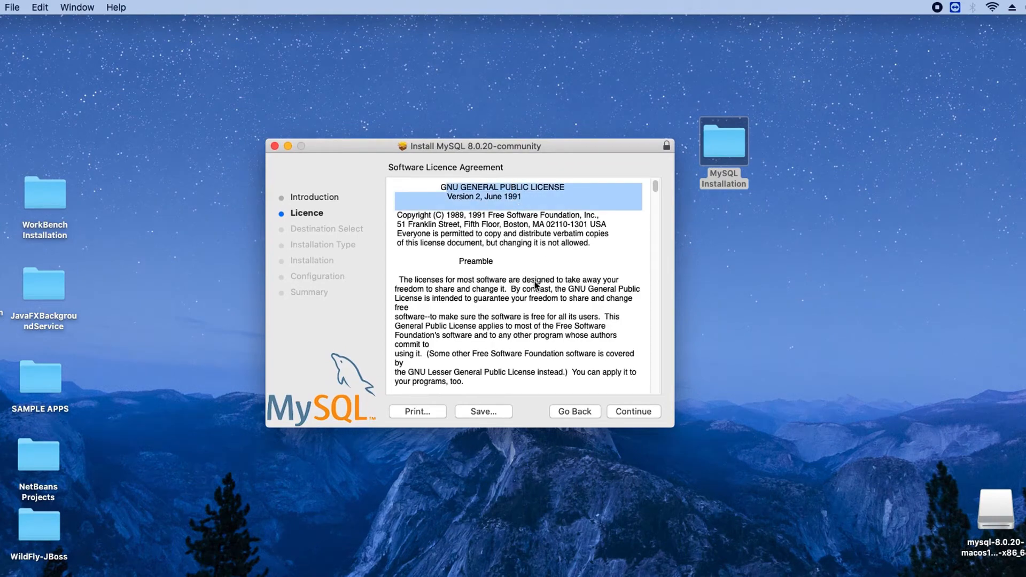
scroll(535, 281, "down", 5)
scroll(534, 281, "down", 5)
scroll(537, 283, "down", 5)
scroll(539, 283, "down", 5)
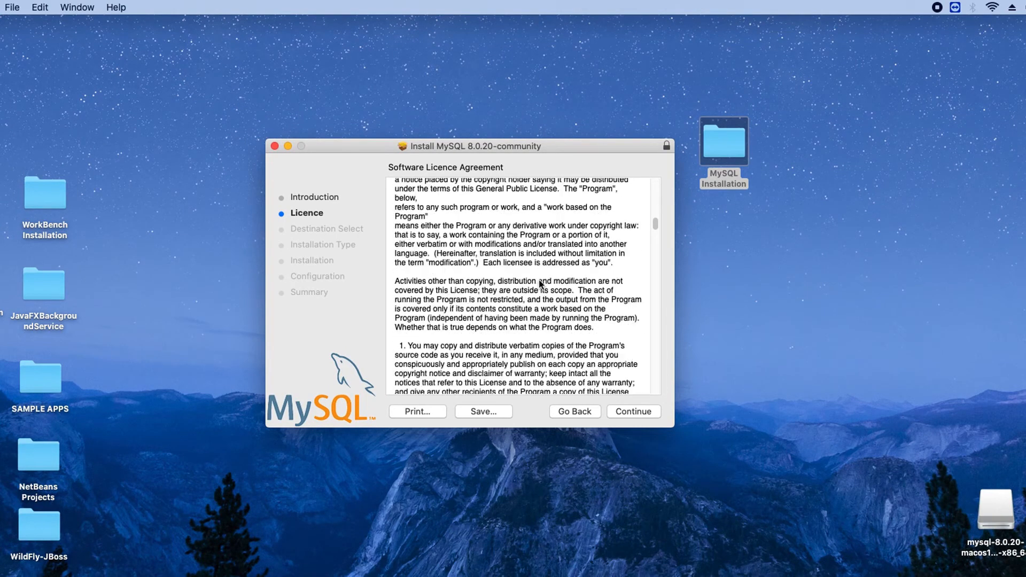
scroll(541, 282, "down", 8)
scroll(541, 282, "down", 8)
scroll(541, 283, "down", 6)
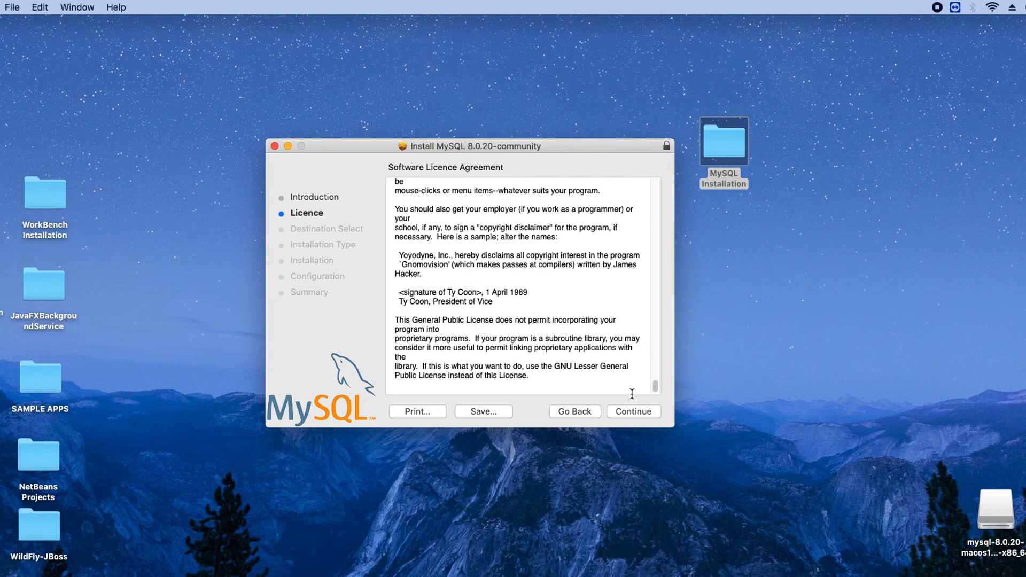
left_click(634, 411)
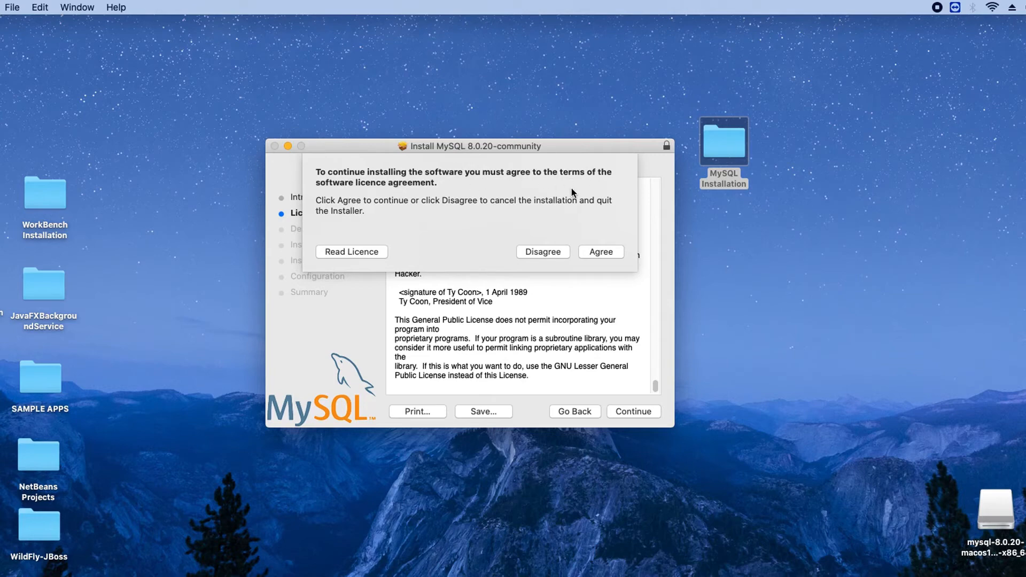
left_click(602, 252)
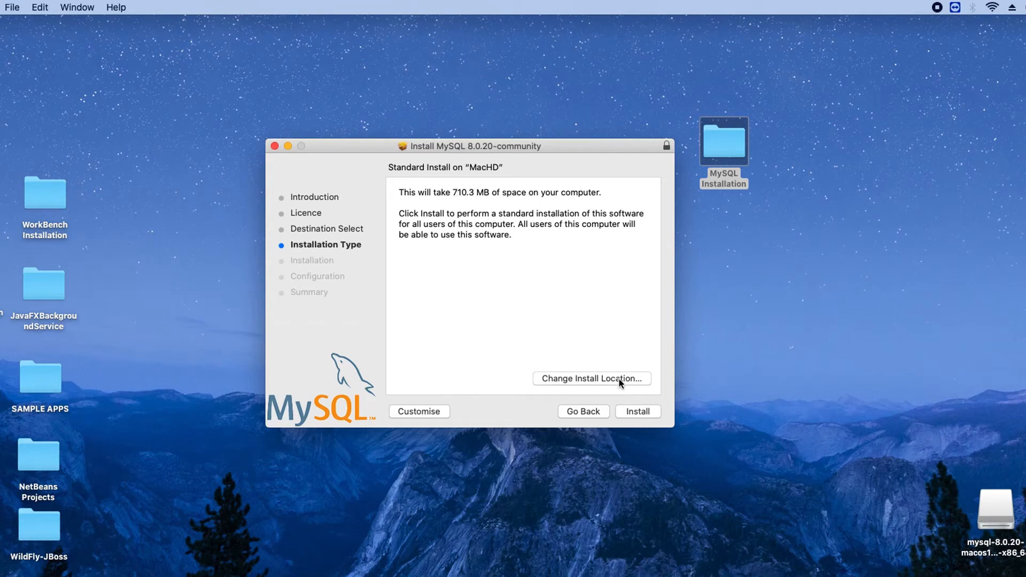
Start the standard MySQL installation on MacHD and authorise it with the Mac password.
left_click(640, 412)
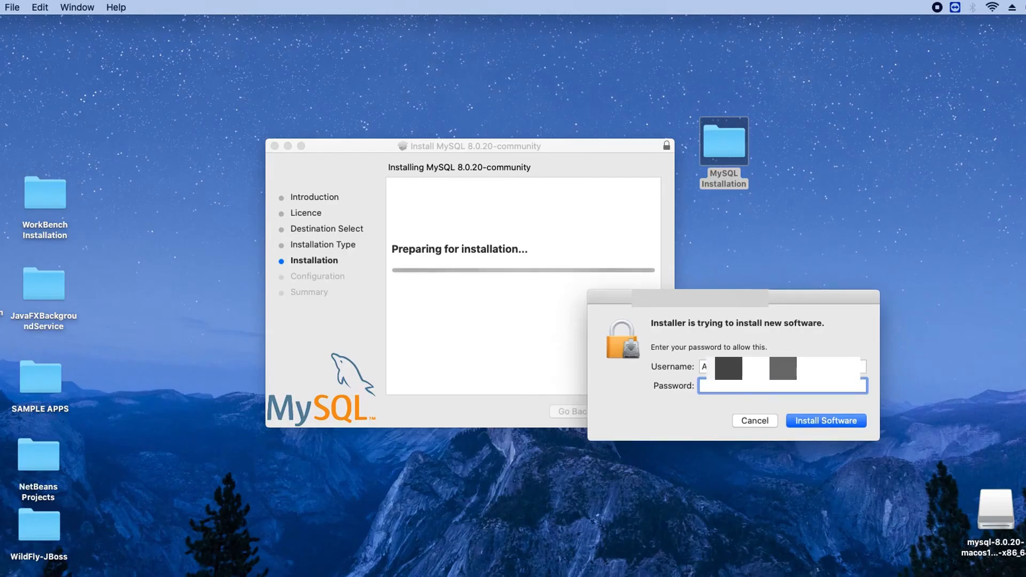
type("•••••")
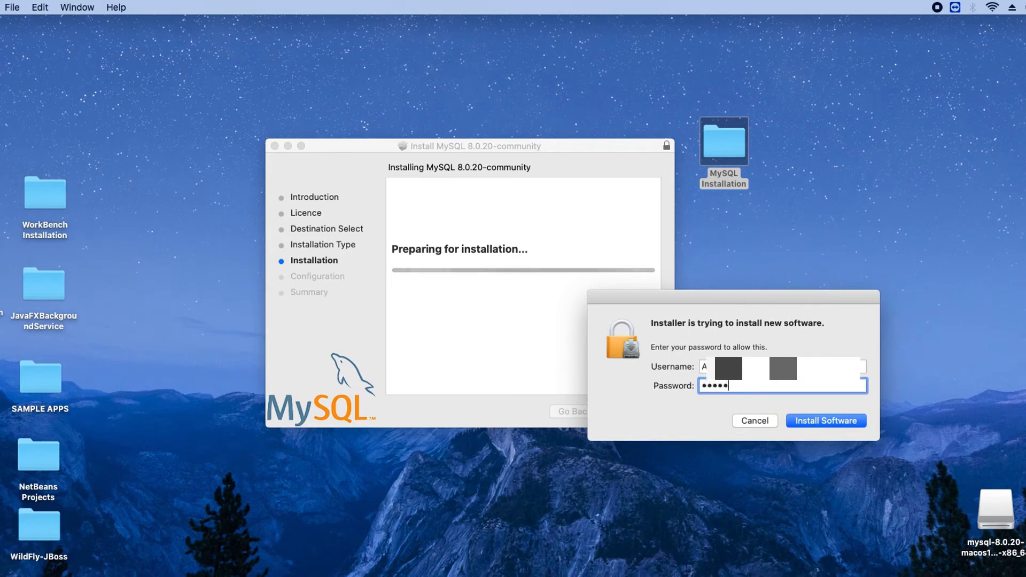
left_click(826, 420)
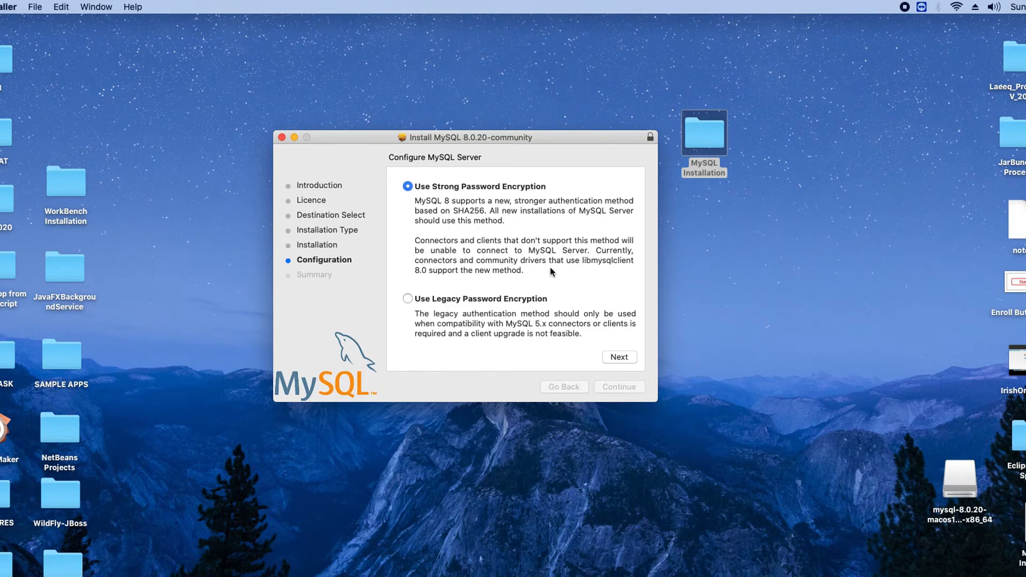
Keep strong password encryption, enter a root password with auto-start ticked, and finish the configuration.
left_click(622, 358)
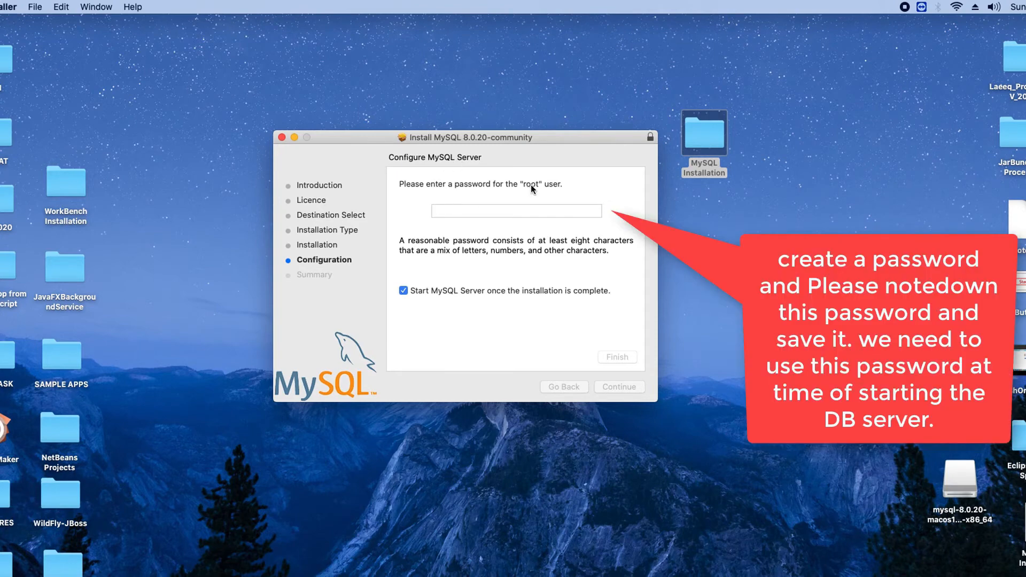
left_click(523, 212)
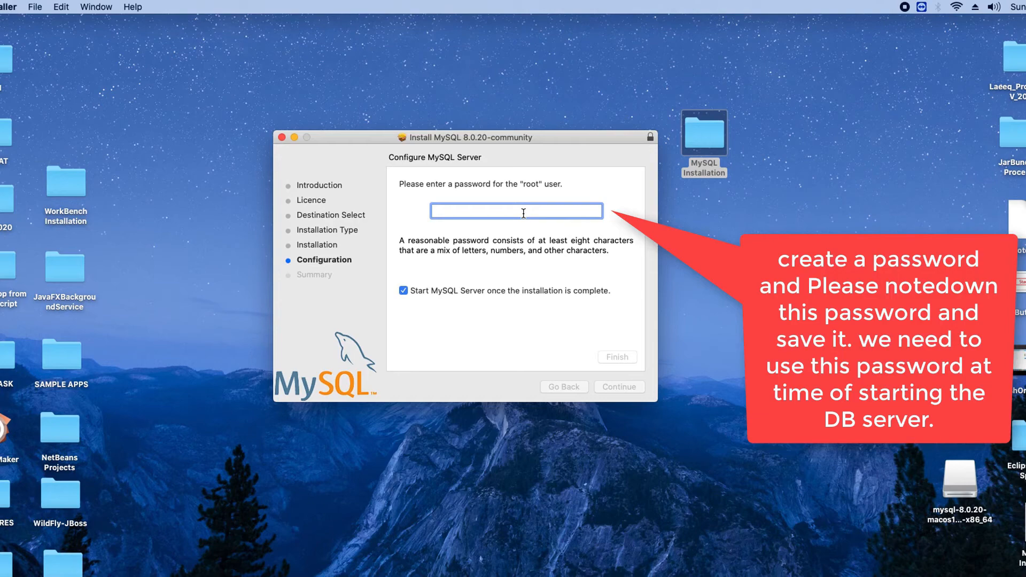
type("••••••")
type("•••")
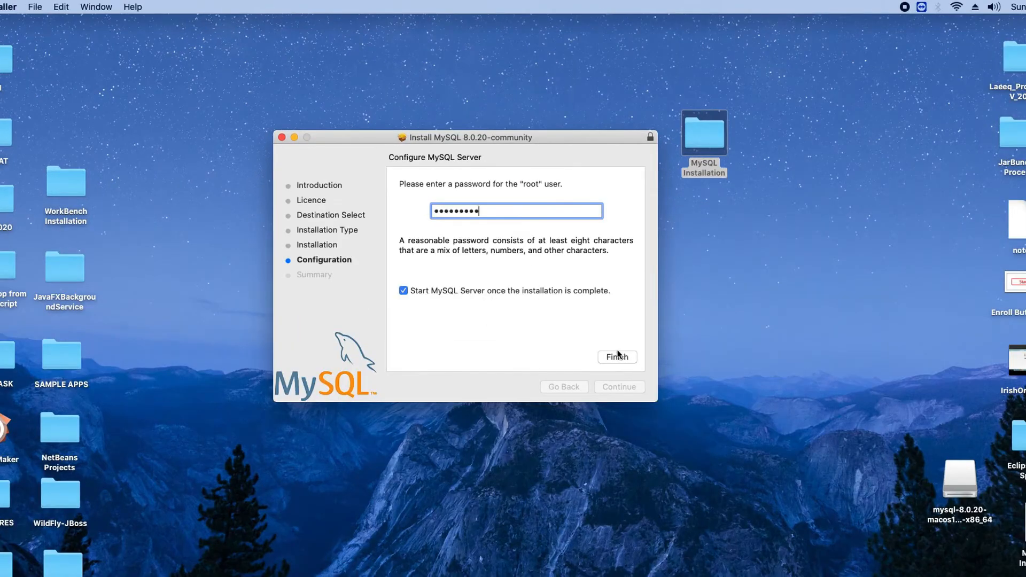
left_click(613, 352)
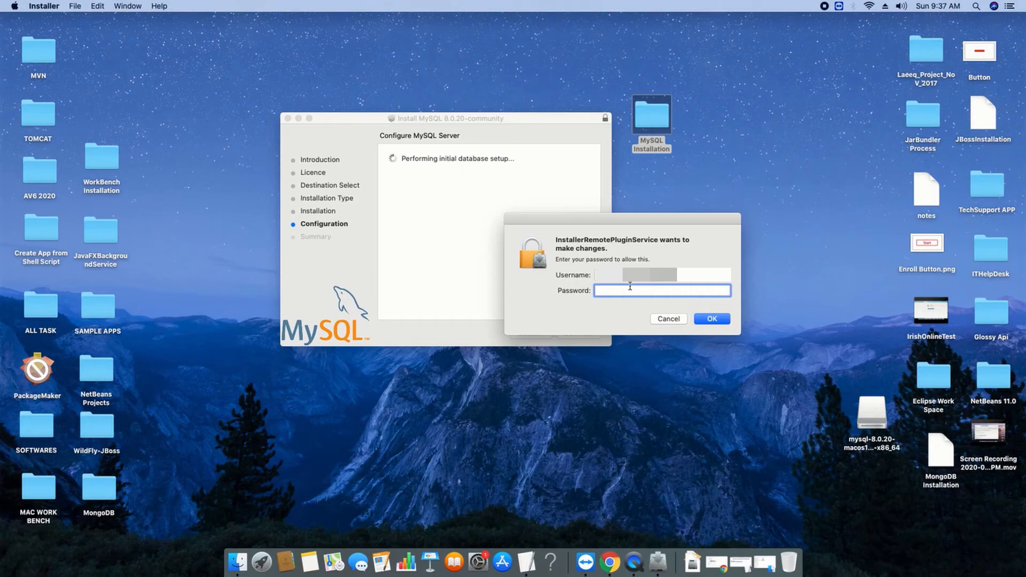
Authorise the initial database setup and close the installer once MySQL Server reports success.
key("Return")
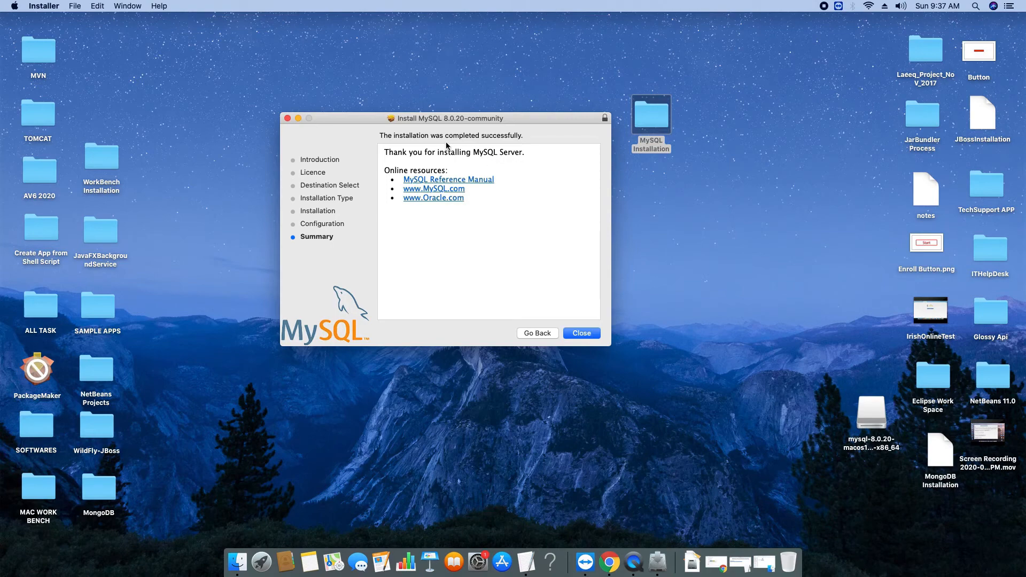
left_click(588, 334)
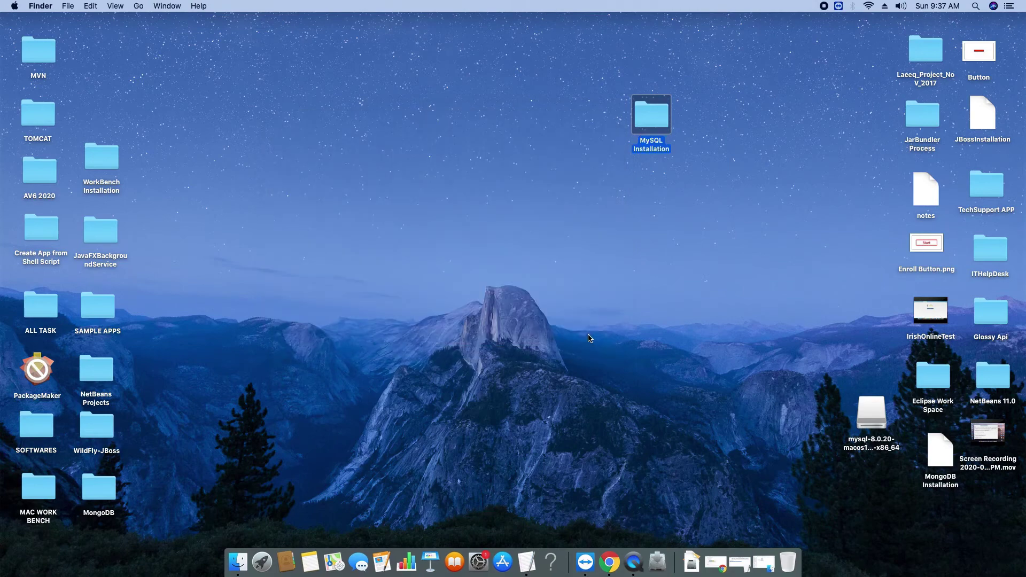
Launch System Preferences from the Apple menu to reveal the new MySQL pane.
left_click(524, 243)
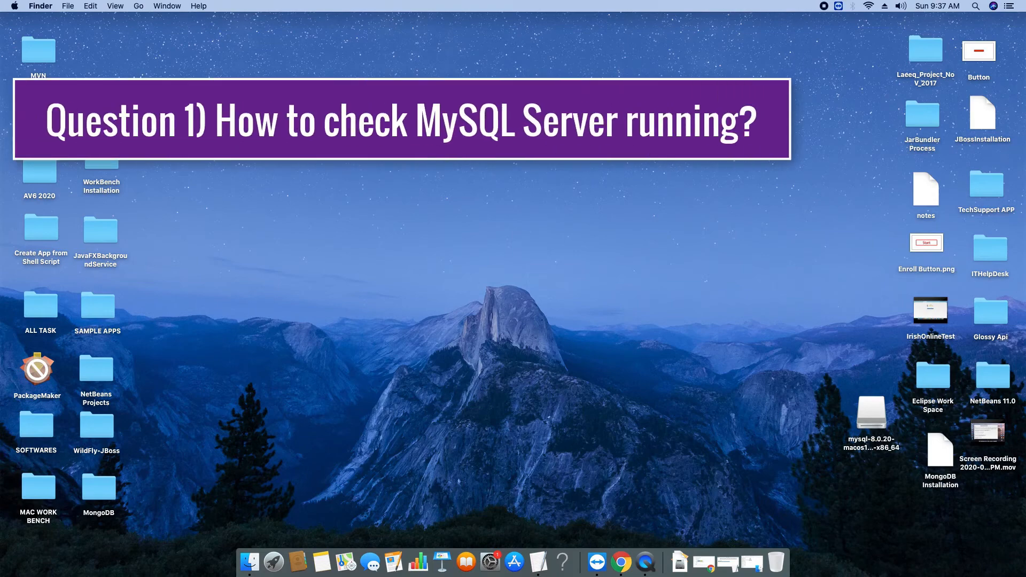
left_click(17, 7)
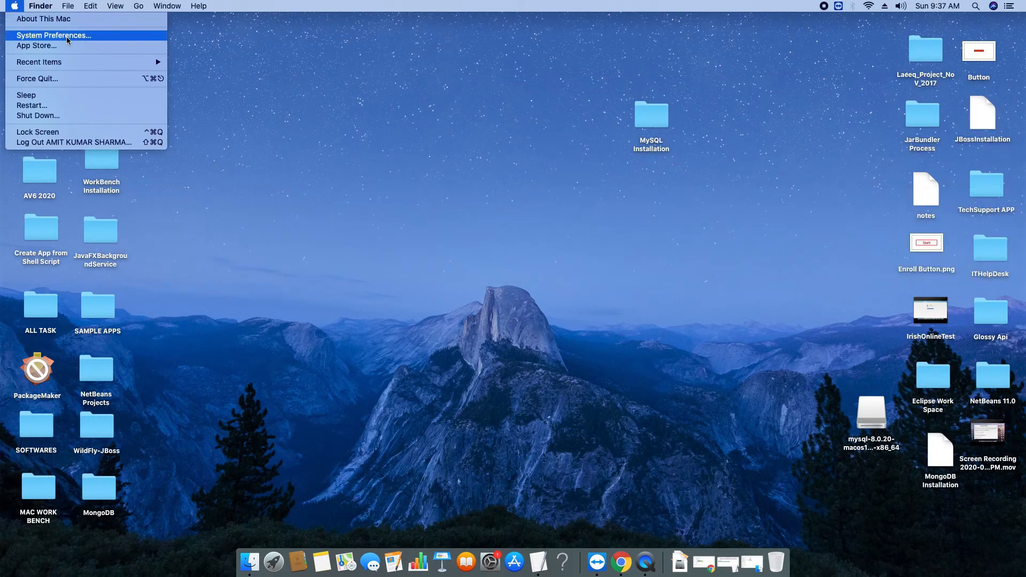
left_click(85, 39)
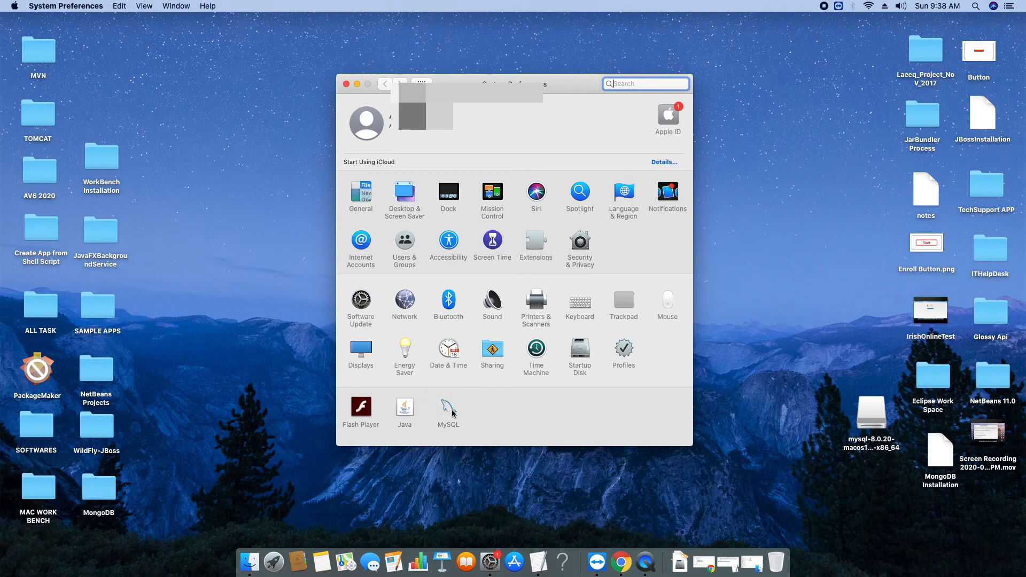
View the MySQL pane's Configuration directories, then return to Instances showing 8.0.20 running.
left_click(449, 411)
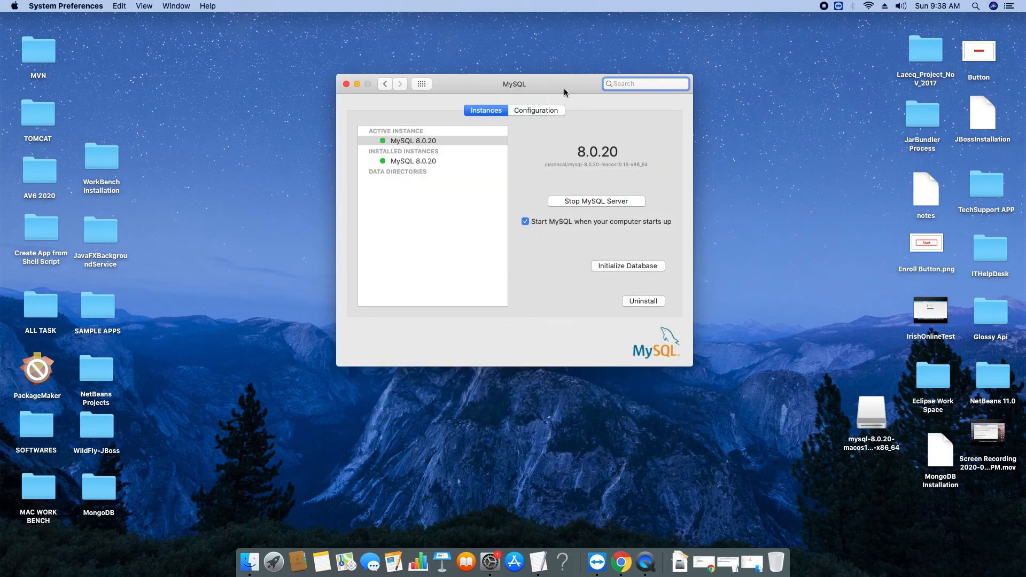
left_click_drag(564, 89, 516, 99)
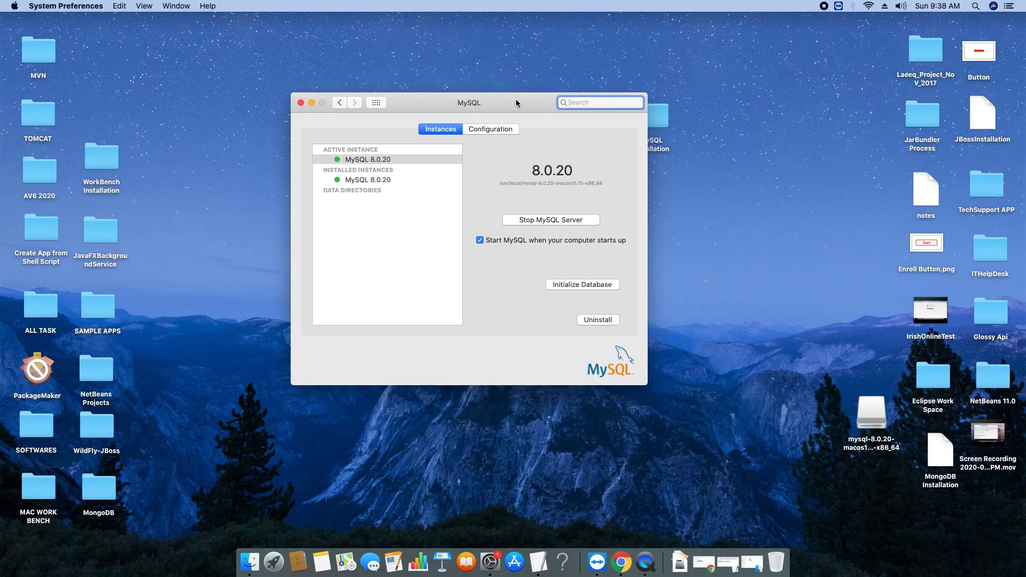
left_click(490, 131)
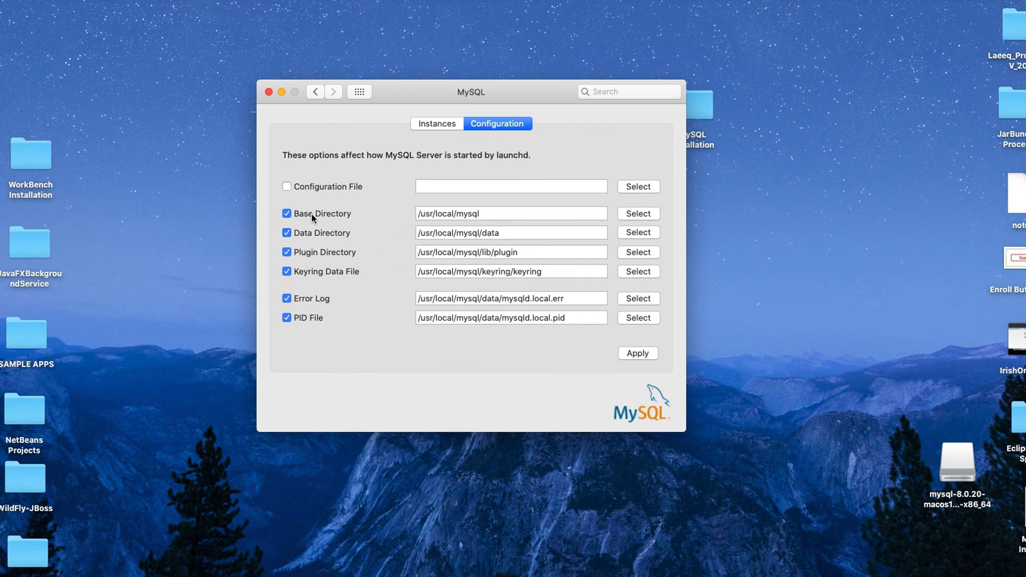
left_click(450, 125)
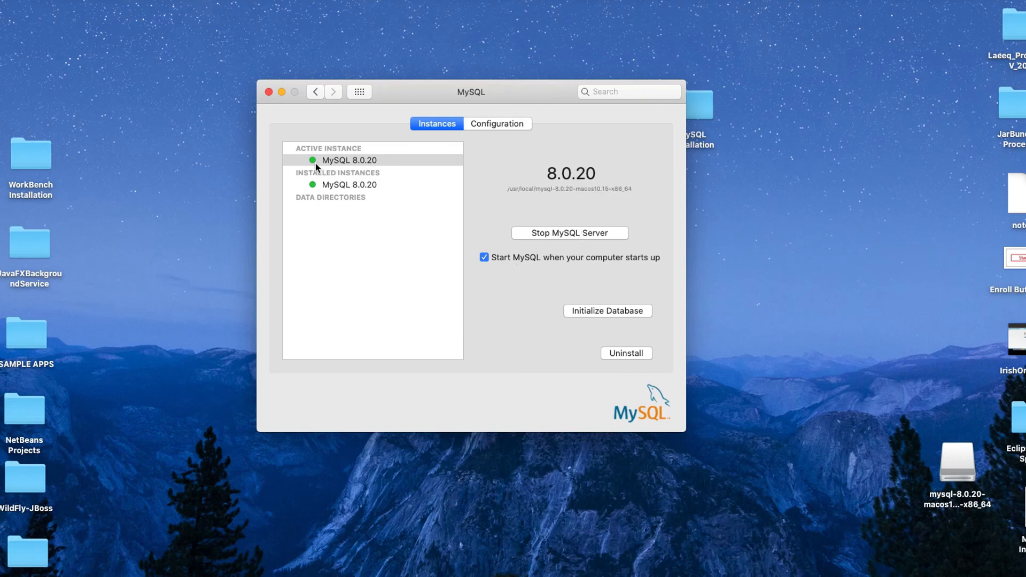
Stop the MySQL server and start it again, authenticating each time.
left_click(584, 236)
type("••••••")
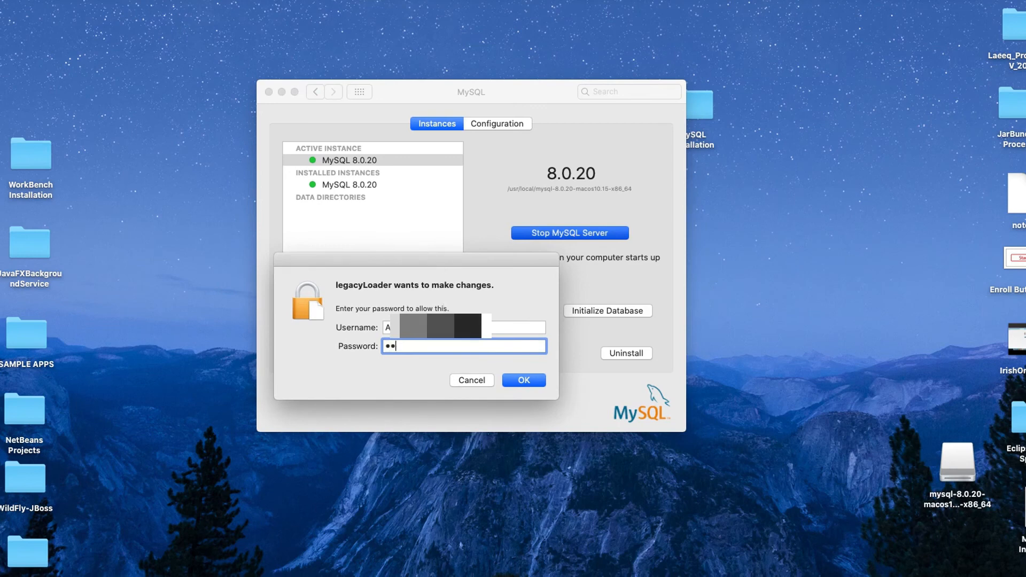
key("Return")
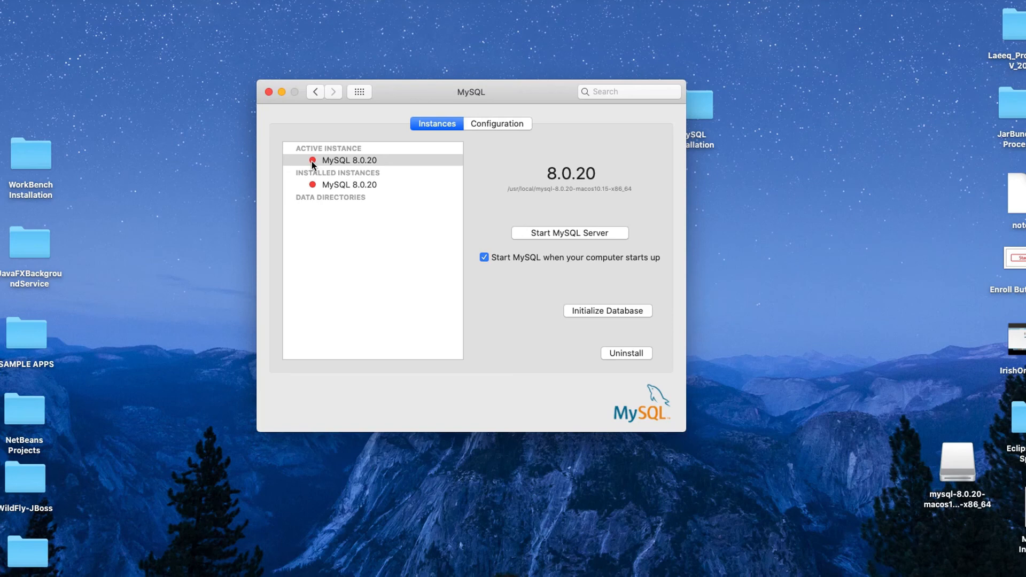
left_click(572, 235)
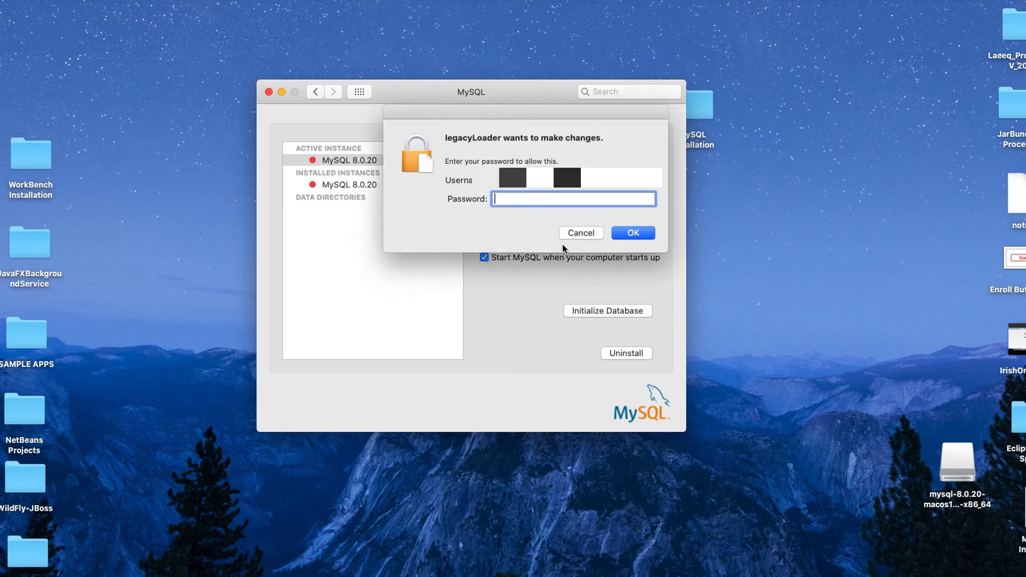
type("••••")
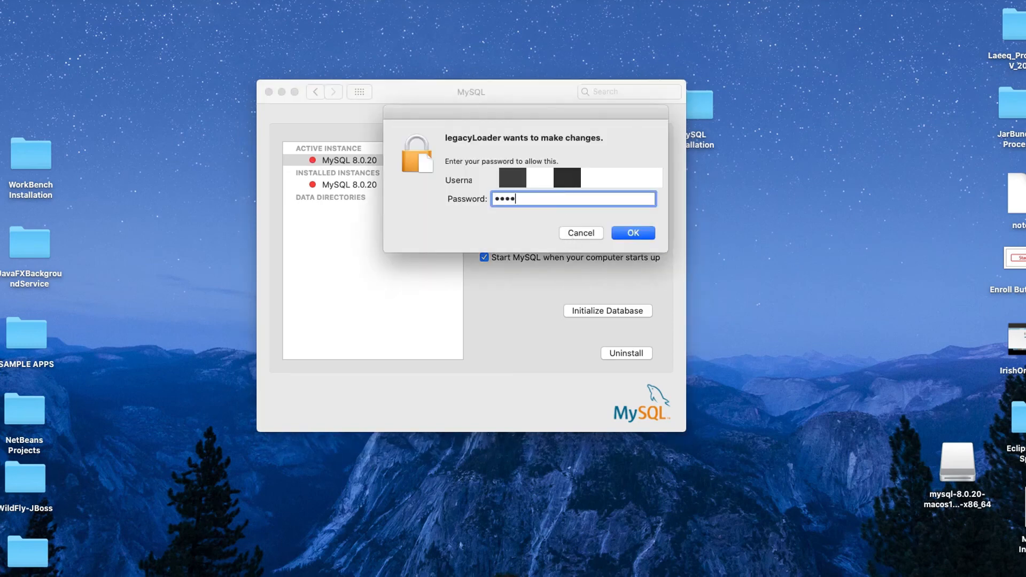
key("Return")
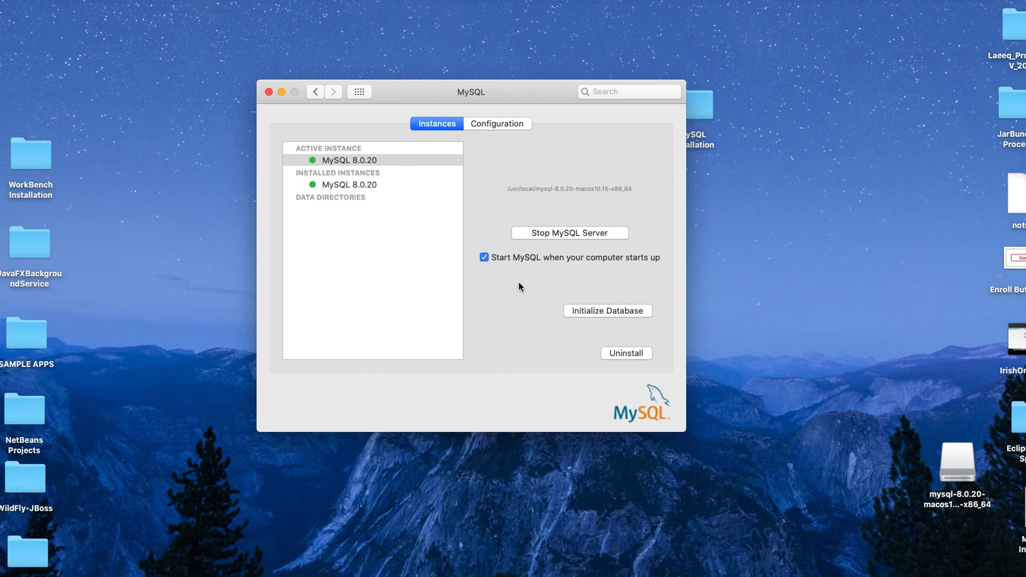
Untick start-at-boot, then cancel to keep automatic startup enabled.
left_click(484, 257)
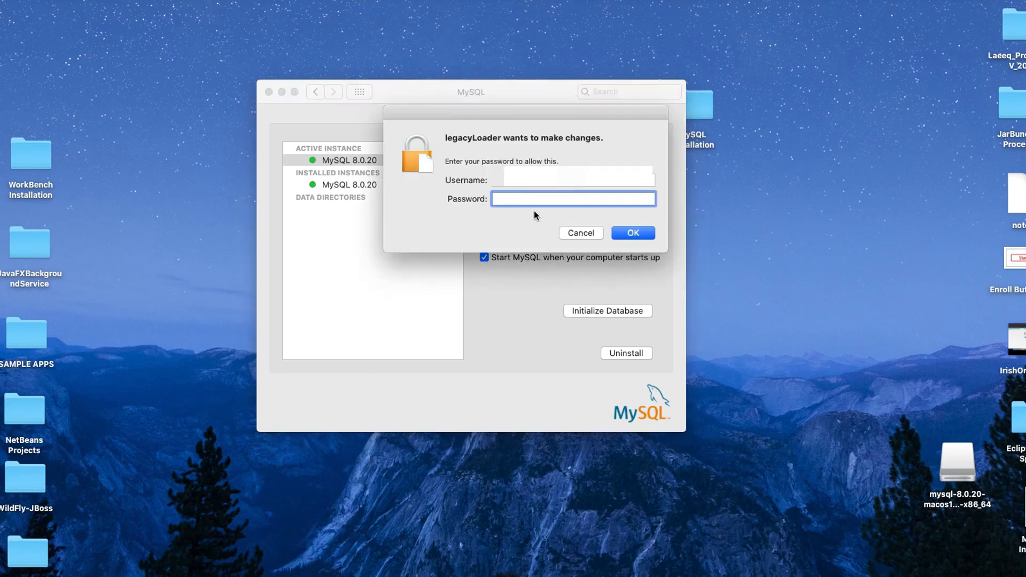
left_click(581, 232)
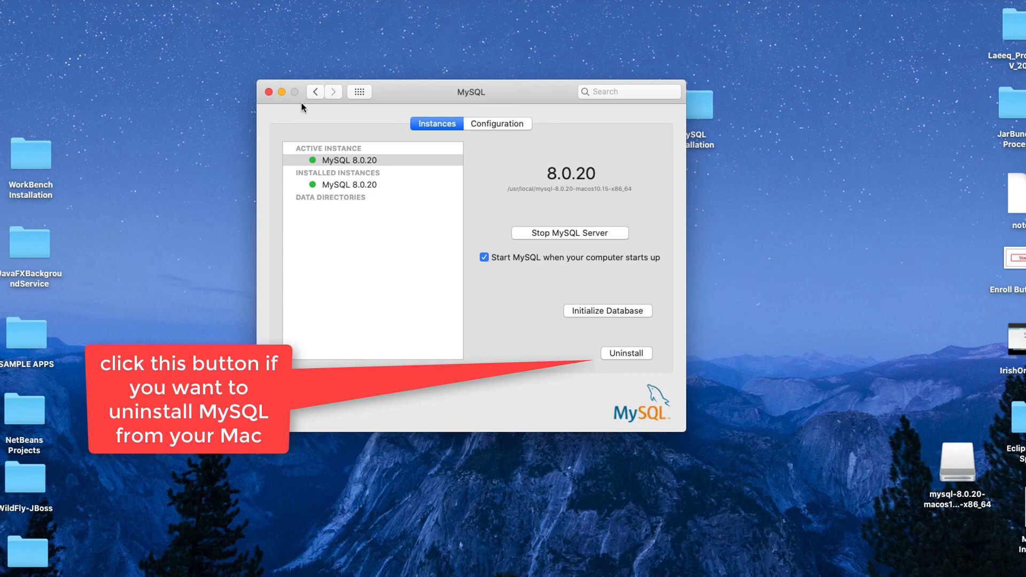
Close the MySQL preferences window and bring the TextEdit installation notes with the download URL forward.
left_click(270, 92)
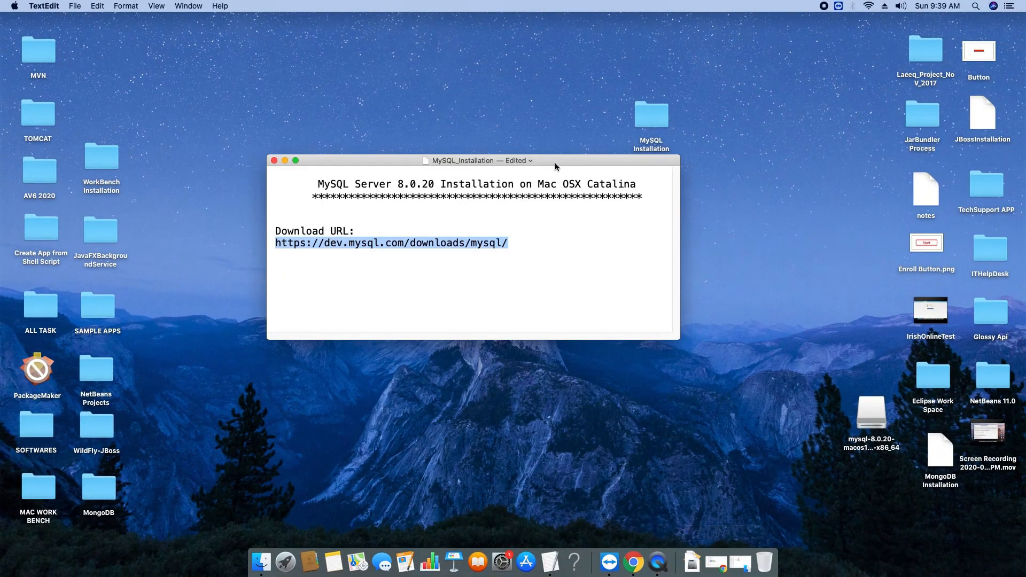
left_click_drag(555, 163, 579, 114)
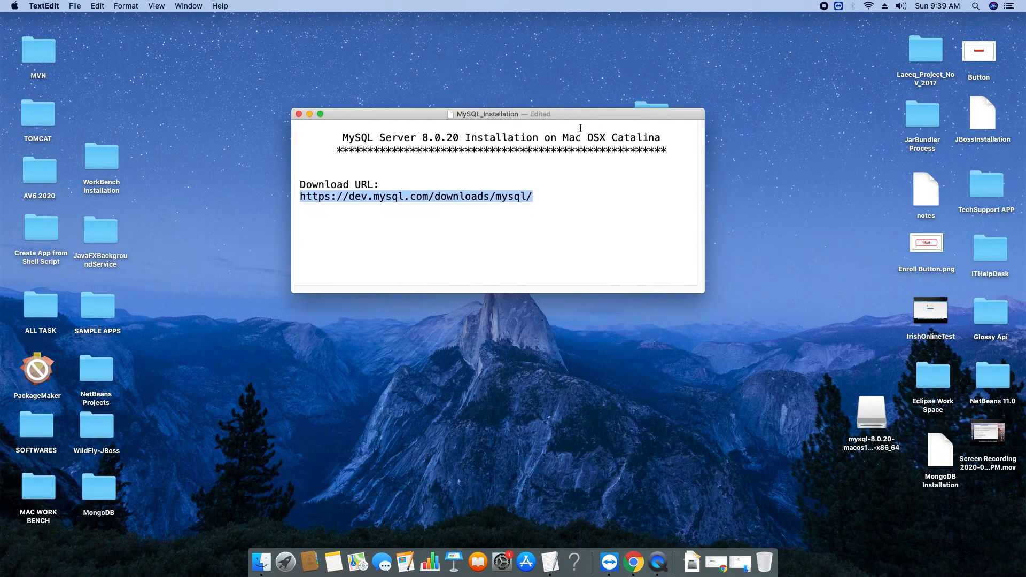